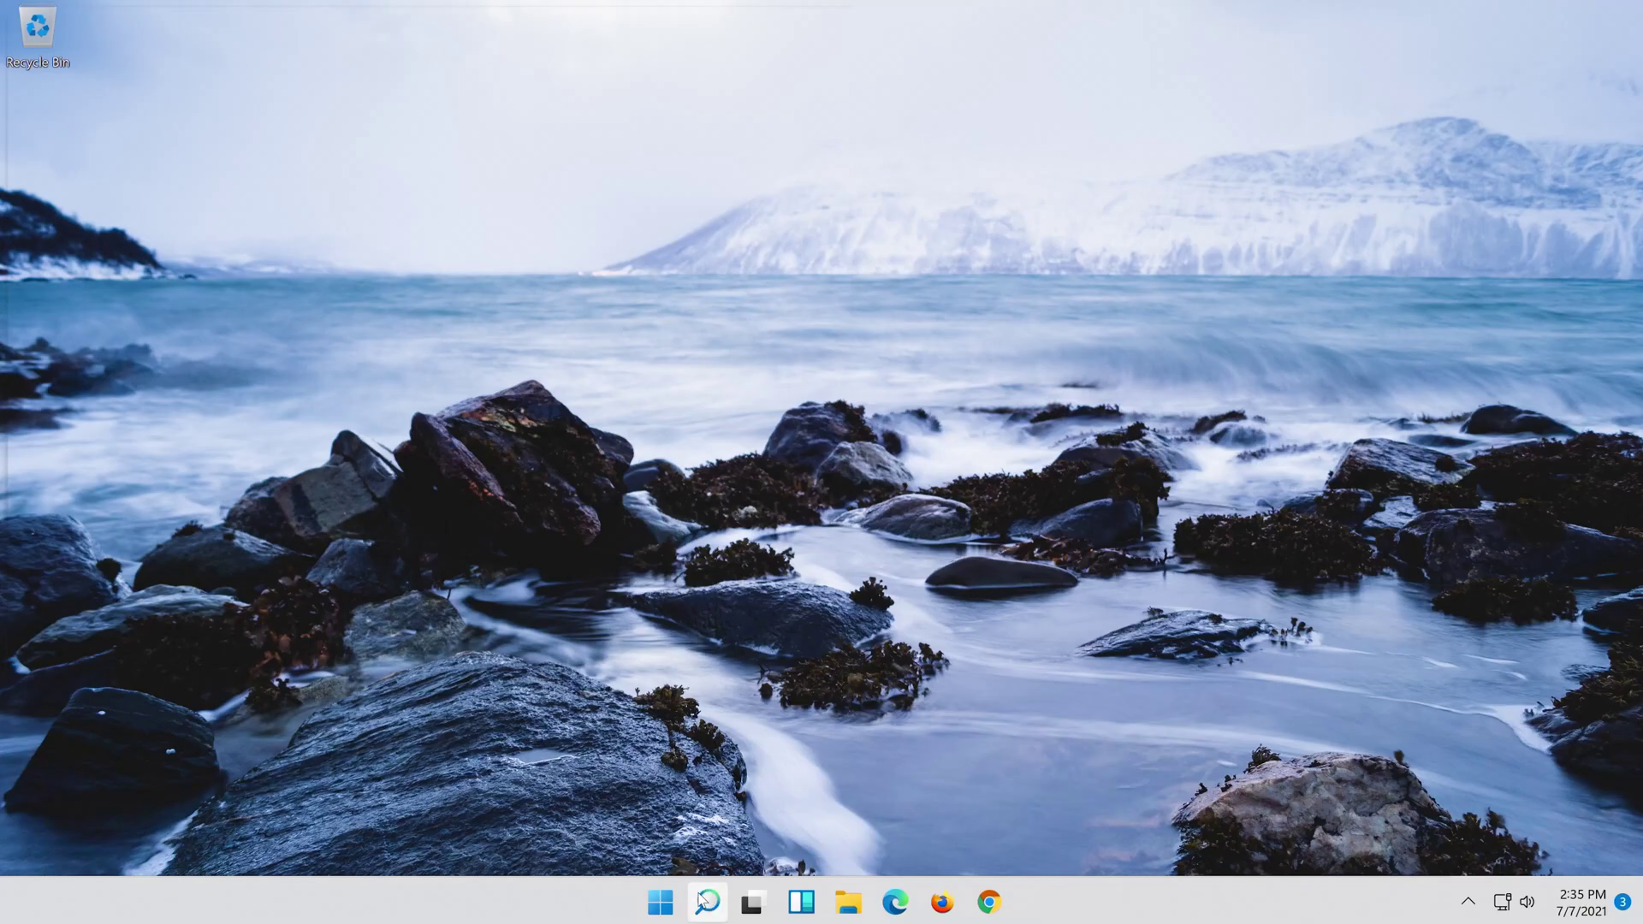
Search 'control panel' from the taskbar and launch the Control Panel best match
{"action": "left_click", "coordinate": [703, 900]}
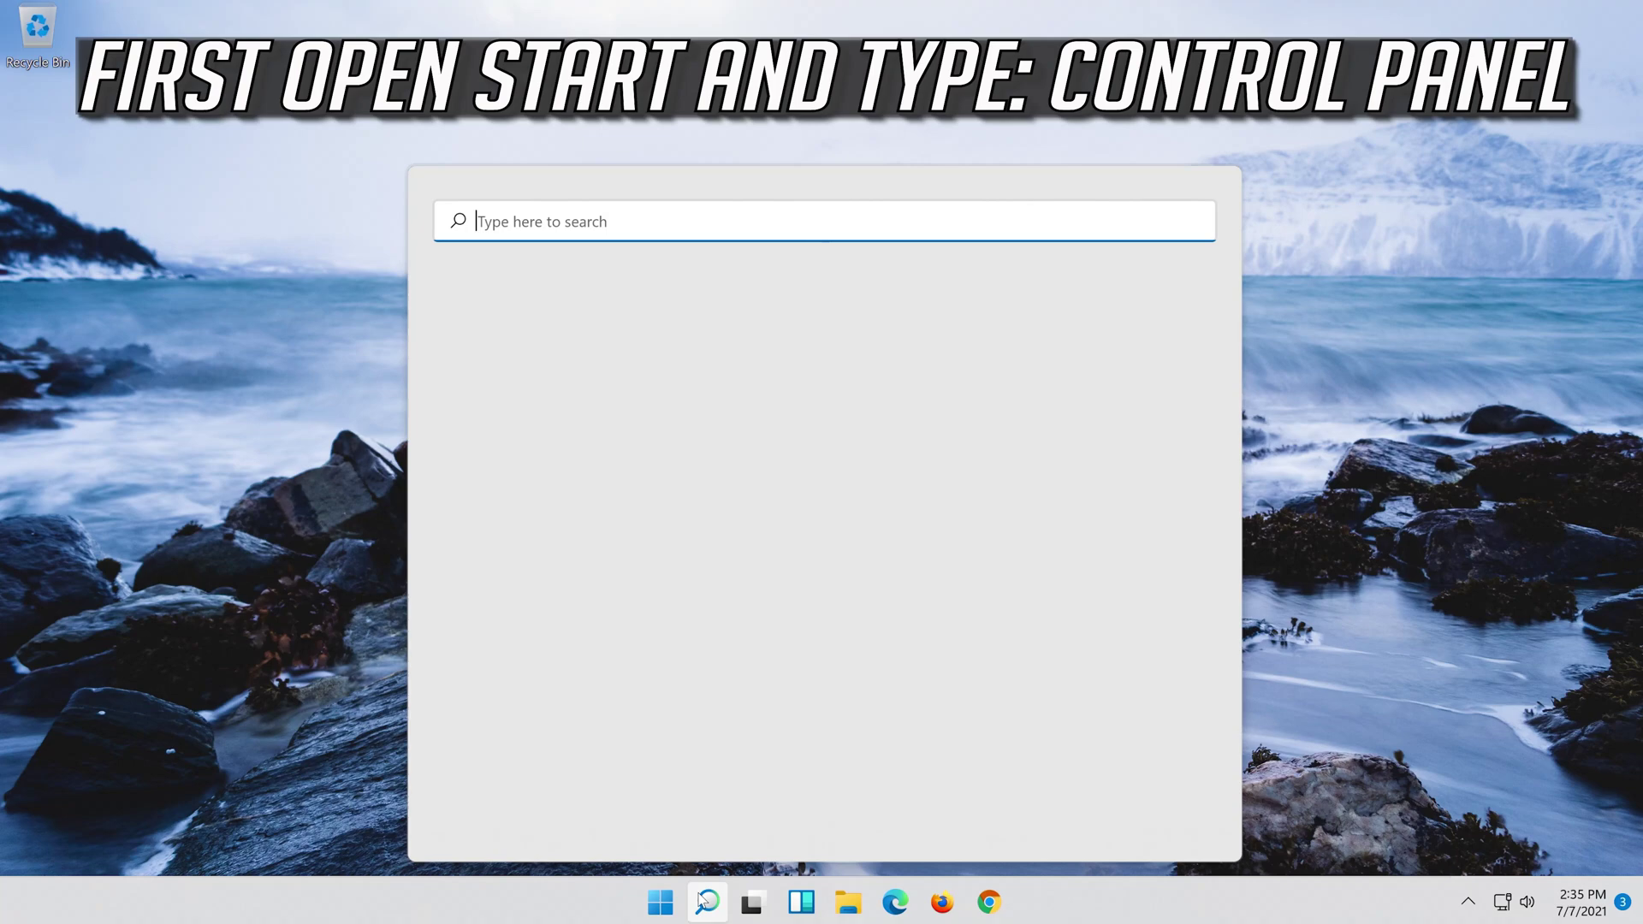
{"action": "type", "text": "c"}
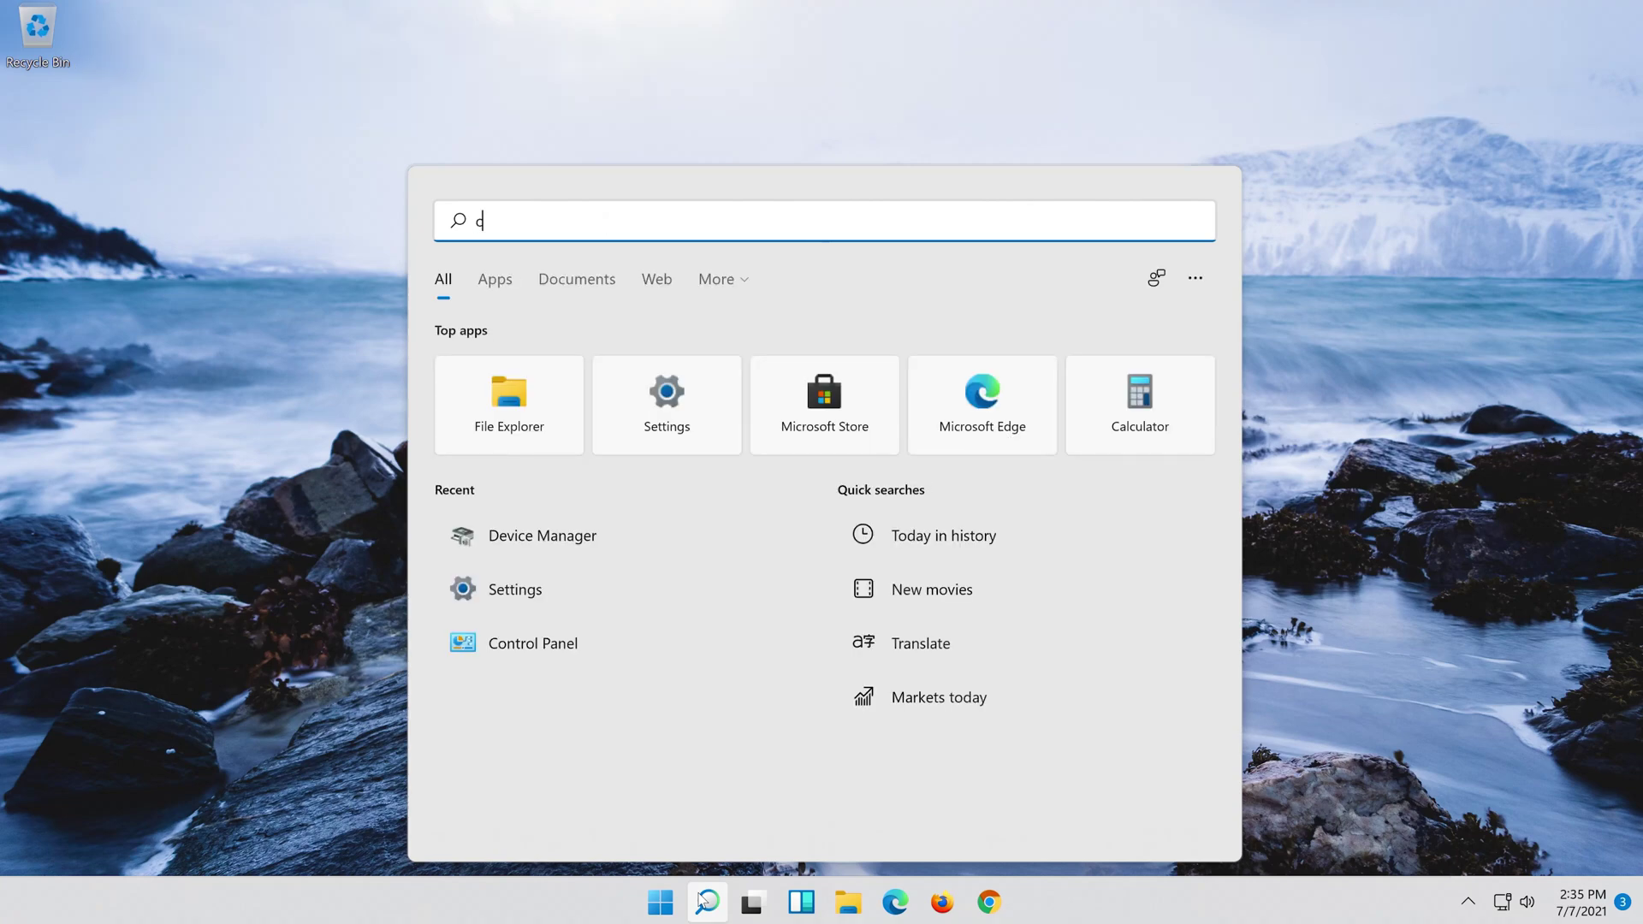
{"action": "type", "text": "ontrol panel"}
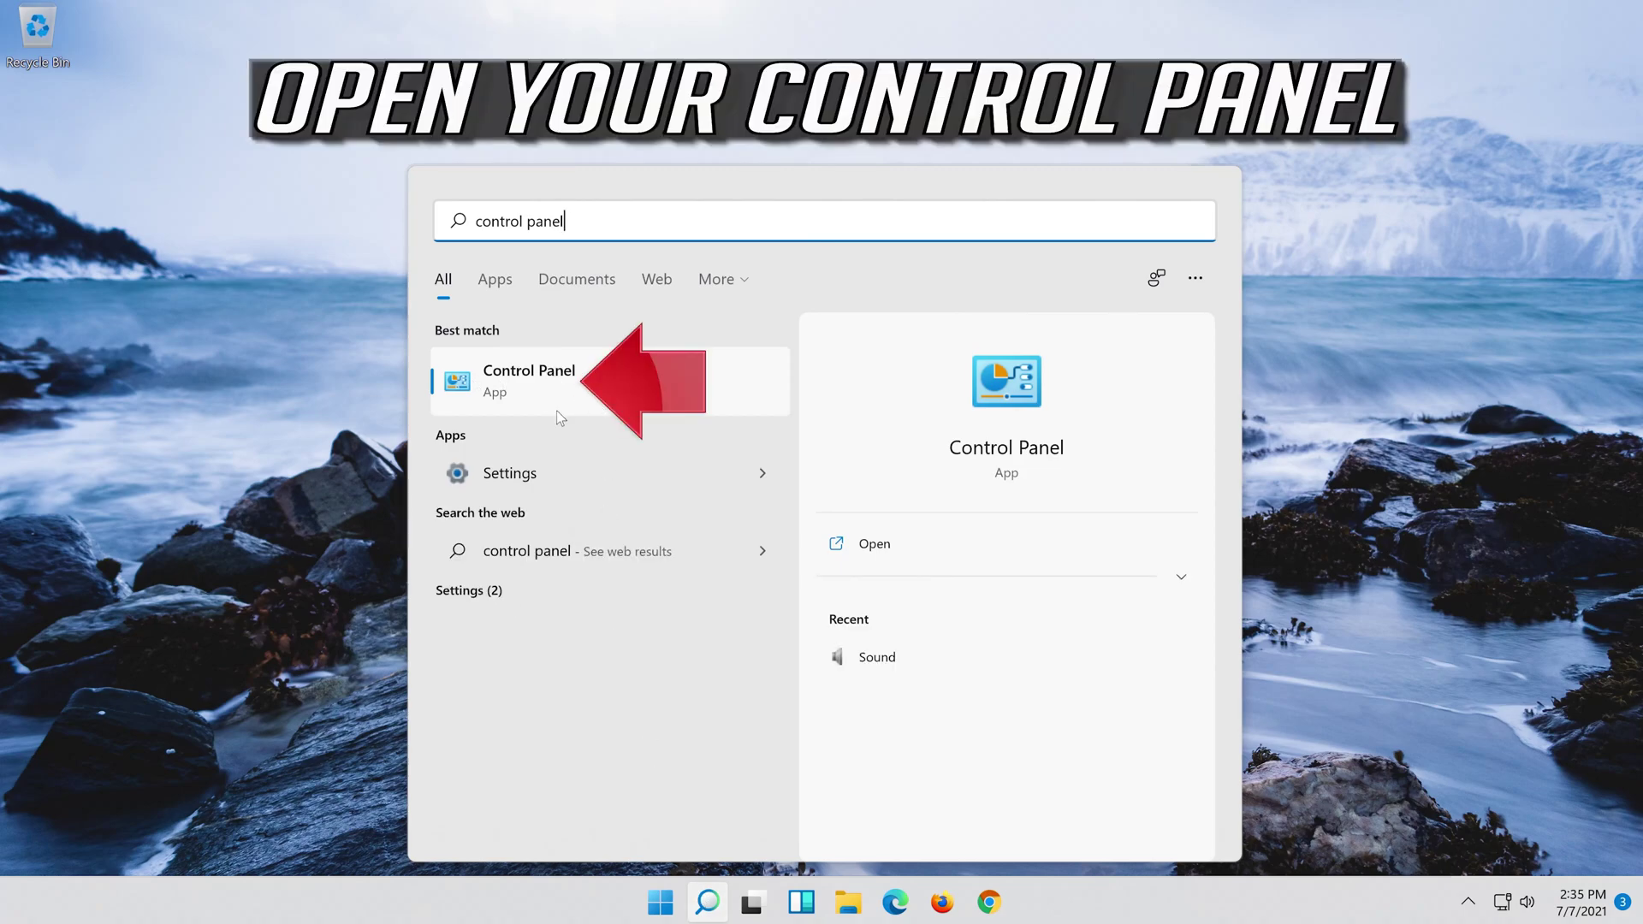
{"action": "left_click", "coordinate": [602, 406]}
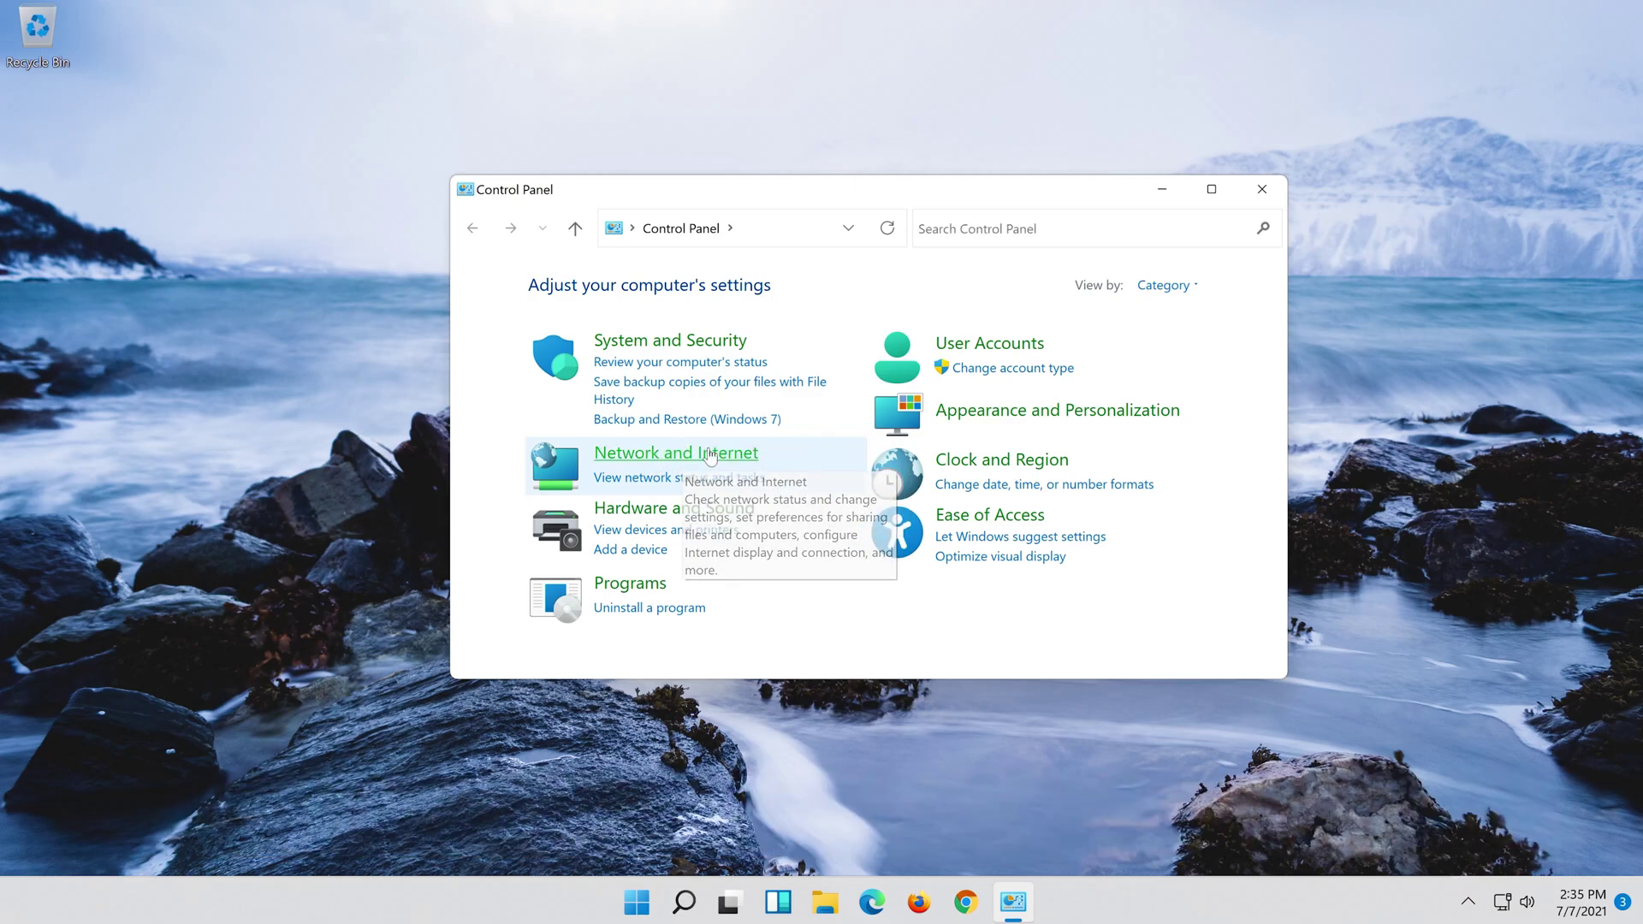
Go through Network and Internet to Network and Sharing Center and open Ethernet0's status
{"action": "left_click", "coordinate": [710, 454]}
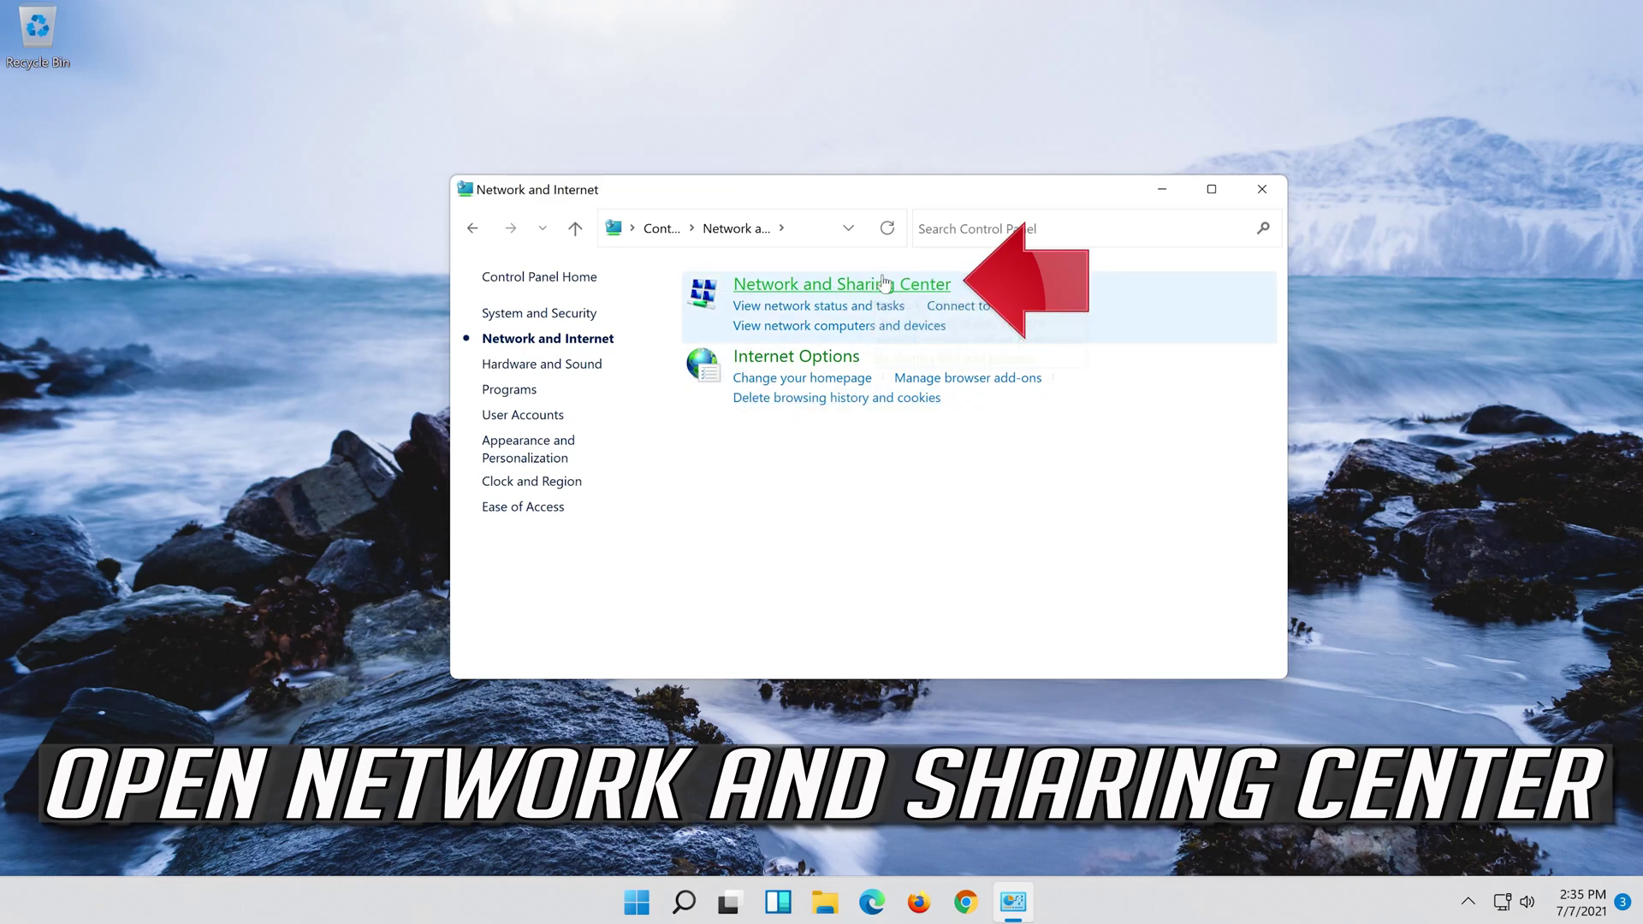
{"action": "left_click", "coordinate": [800, 285]}
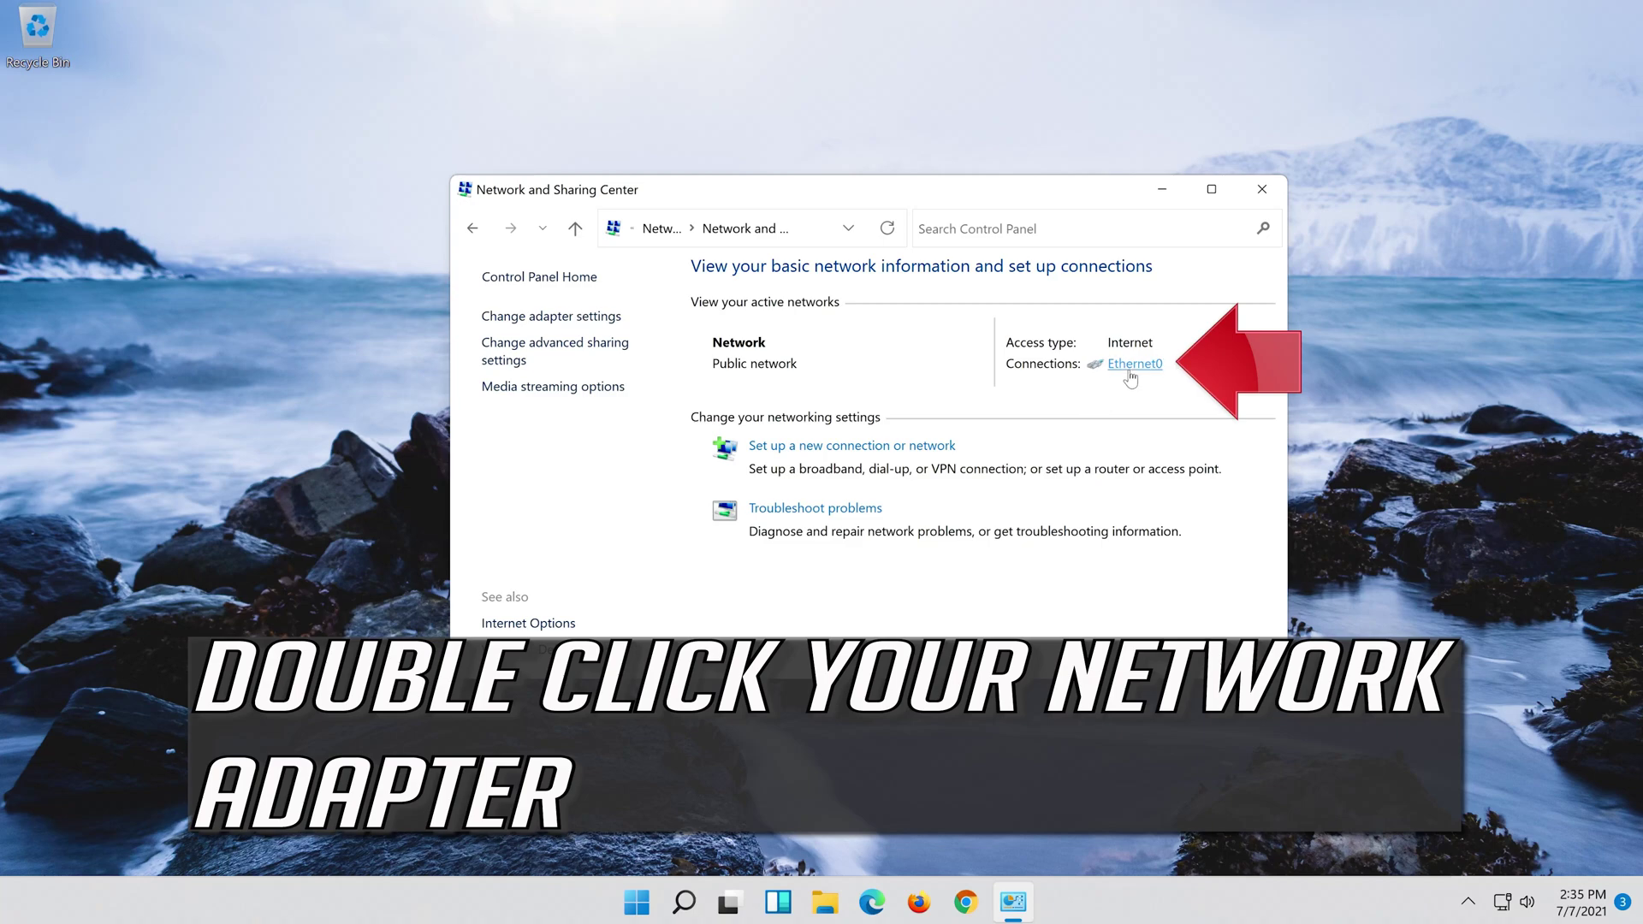
{"action": "left_click", "coordinate": [1129, 368]}
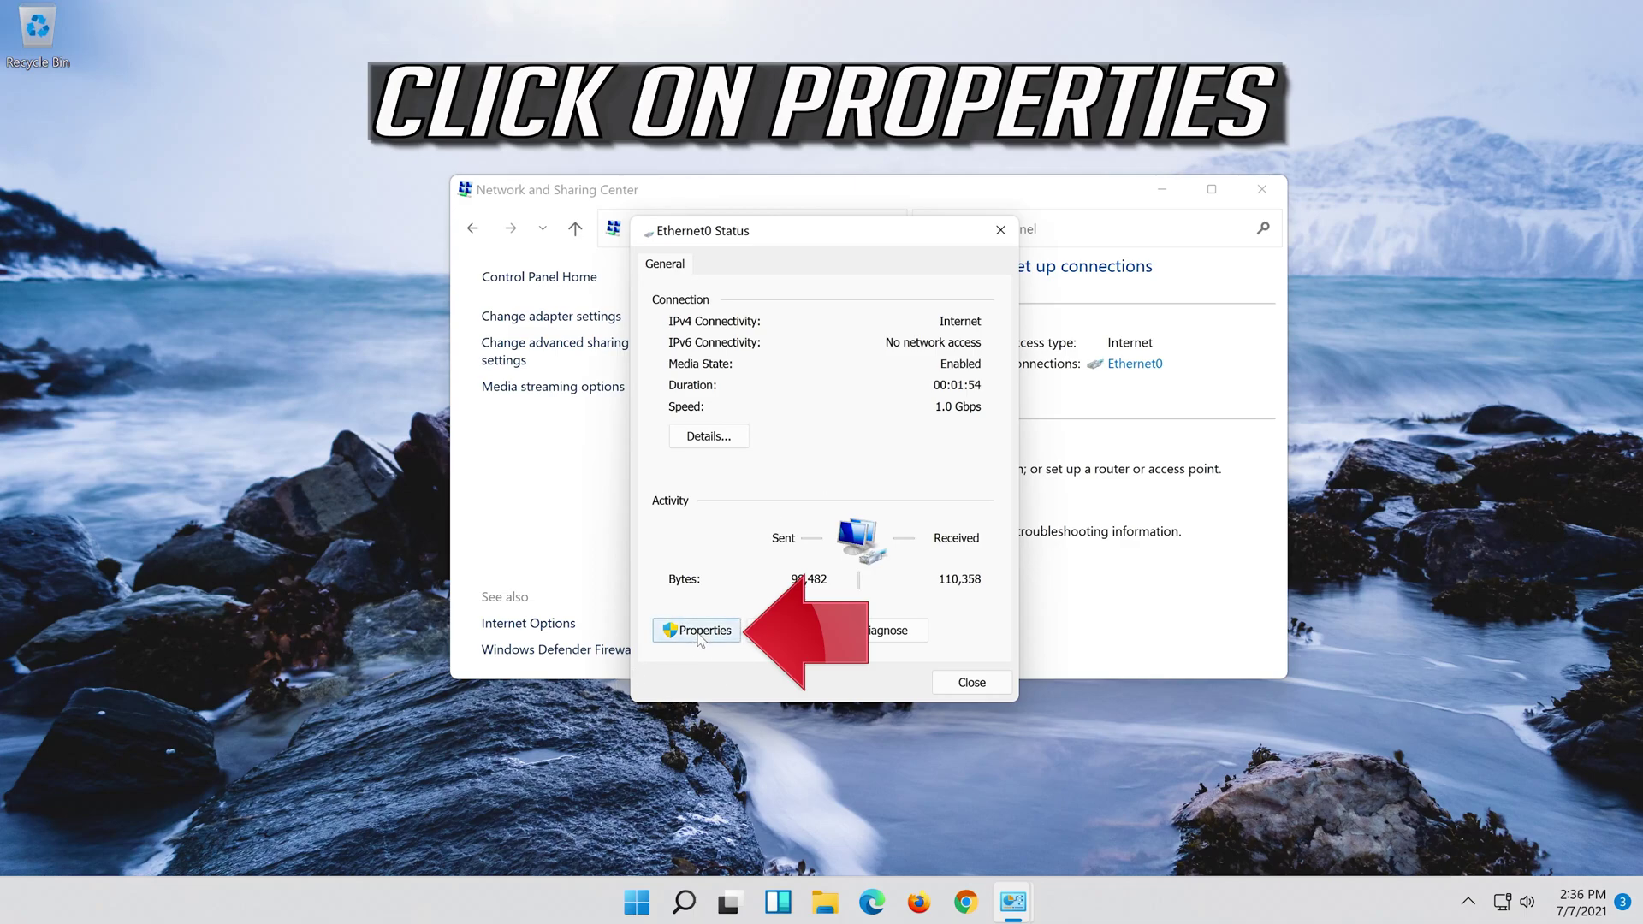
Open Ethernet0's Internet Protocol Version 4 (TCP/IPv4) properties and choose manually specified DNS servers
{"action": "left_click", "coordinate": [700, 630]}
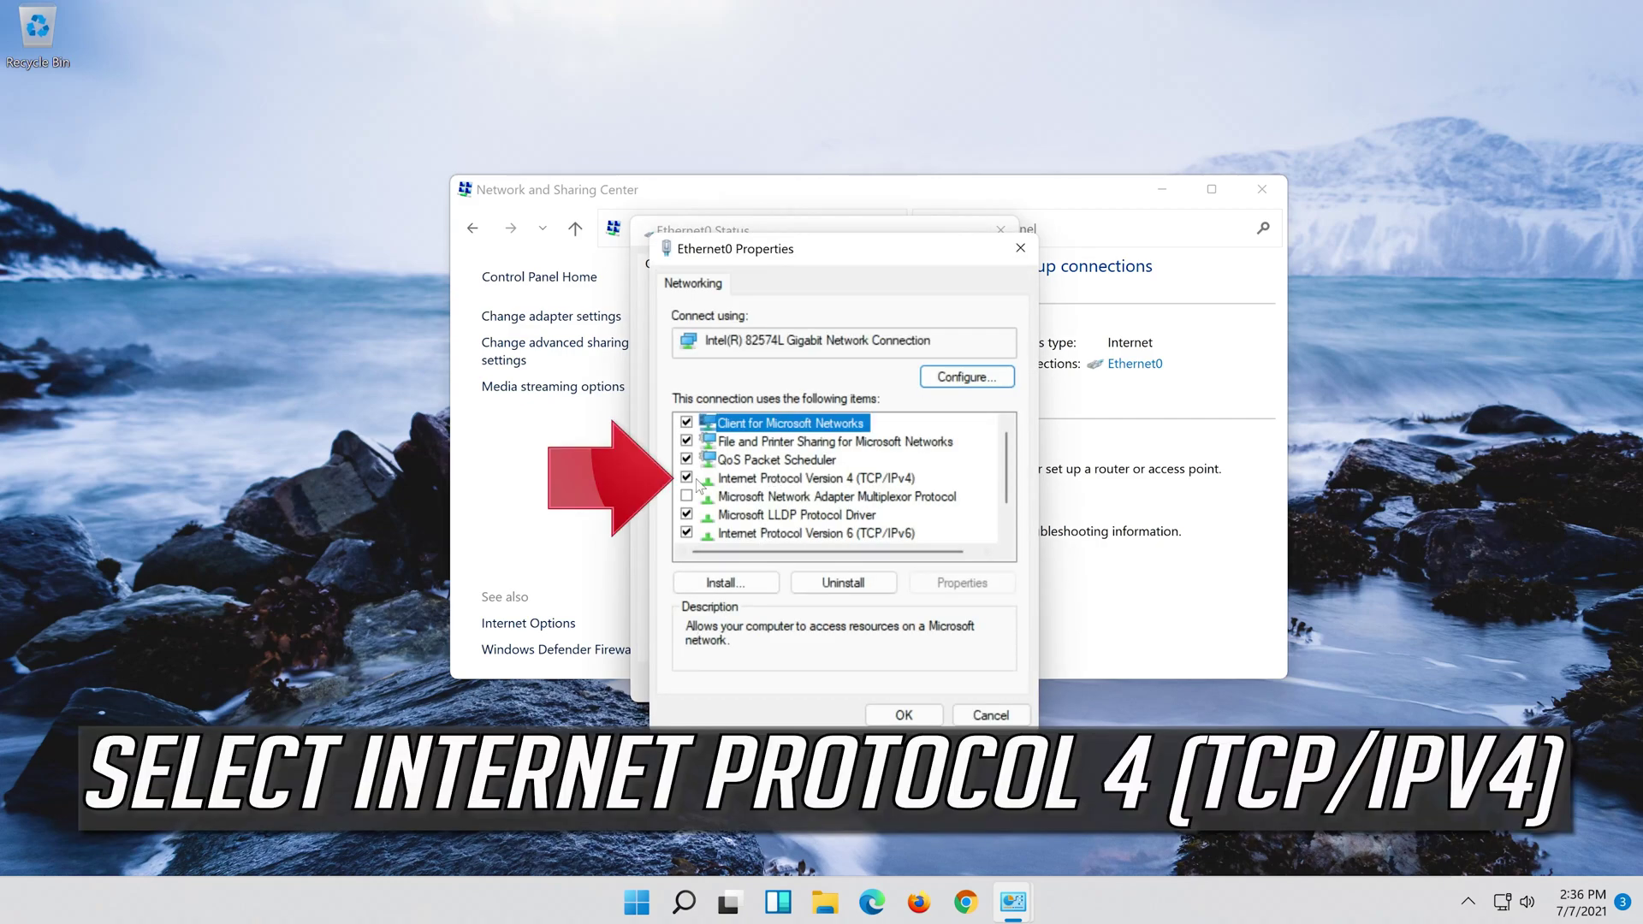
{"action": "left_click", "coordinate": [724, 481]}
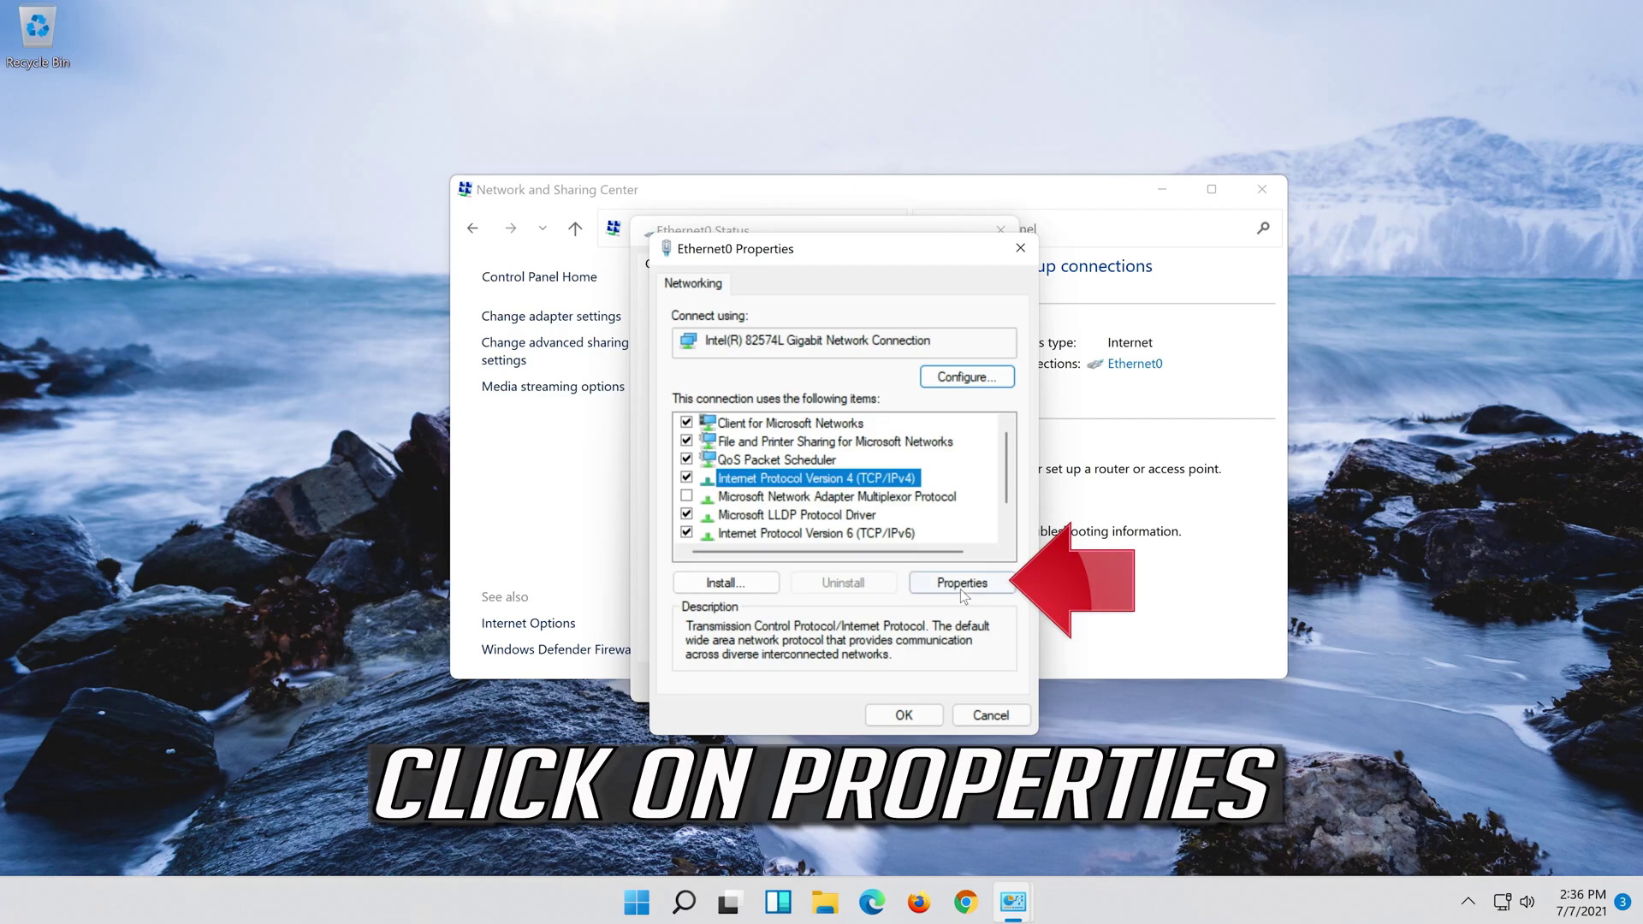
{"action": "left_click", "coordinate": [961, 585]}
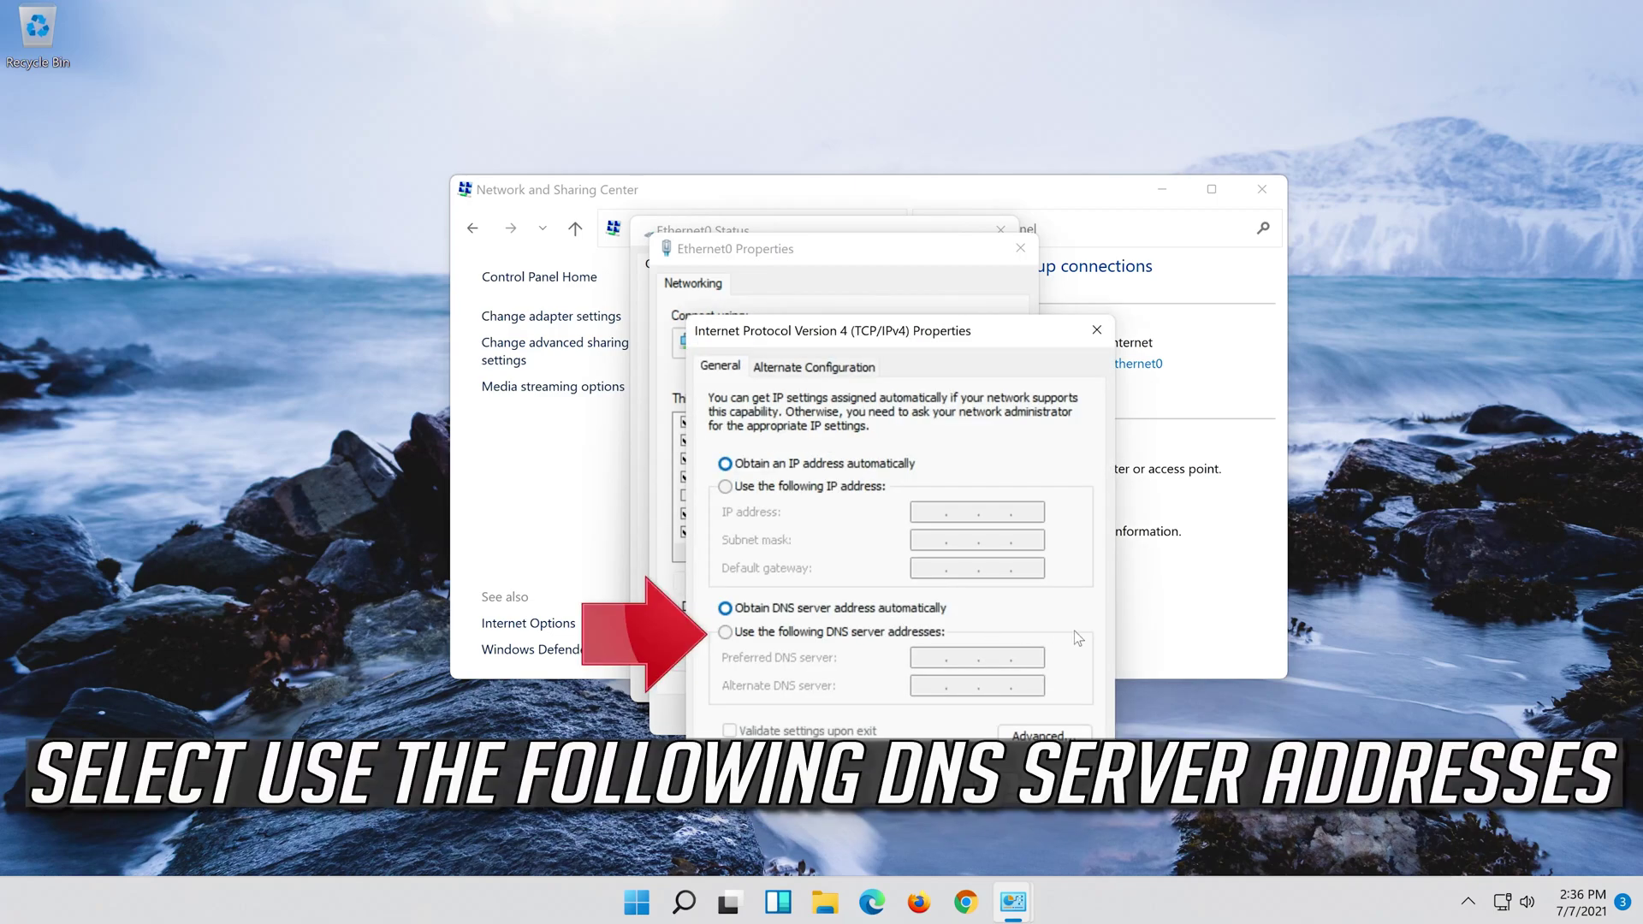
{"action": "left_click", "coordinate": [725, 633]}
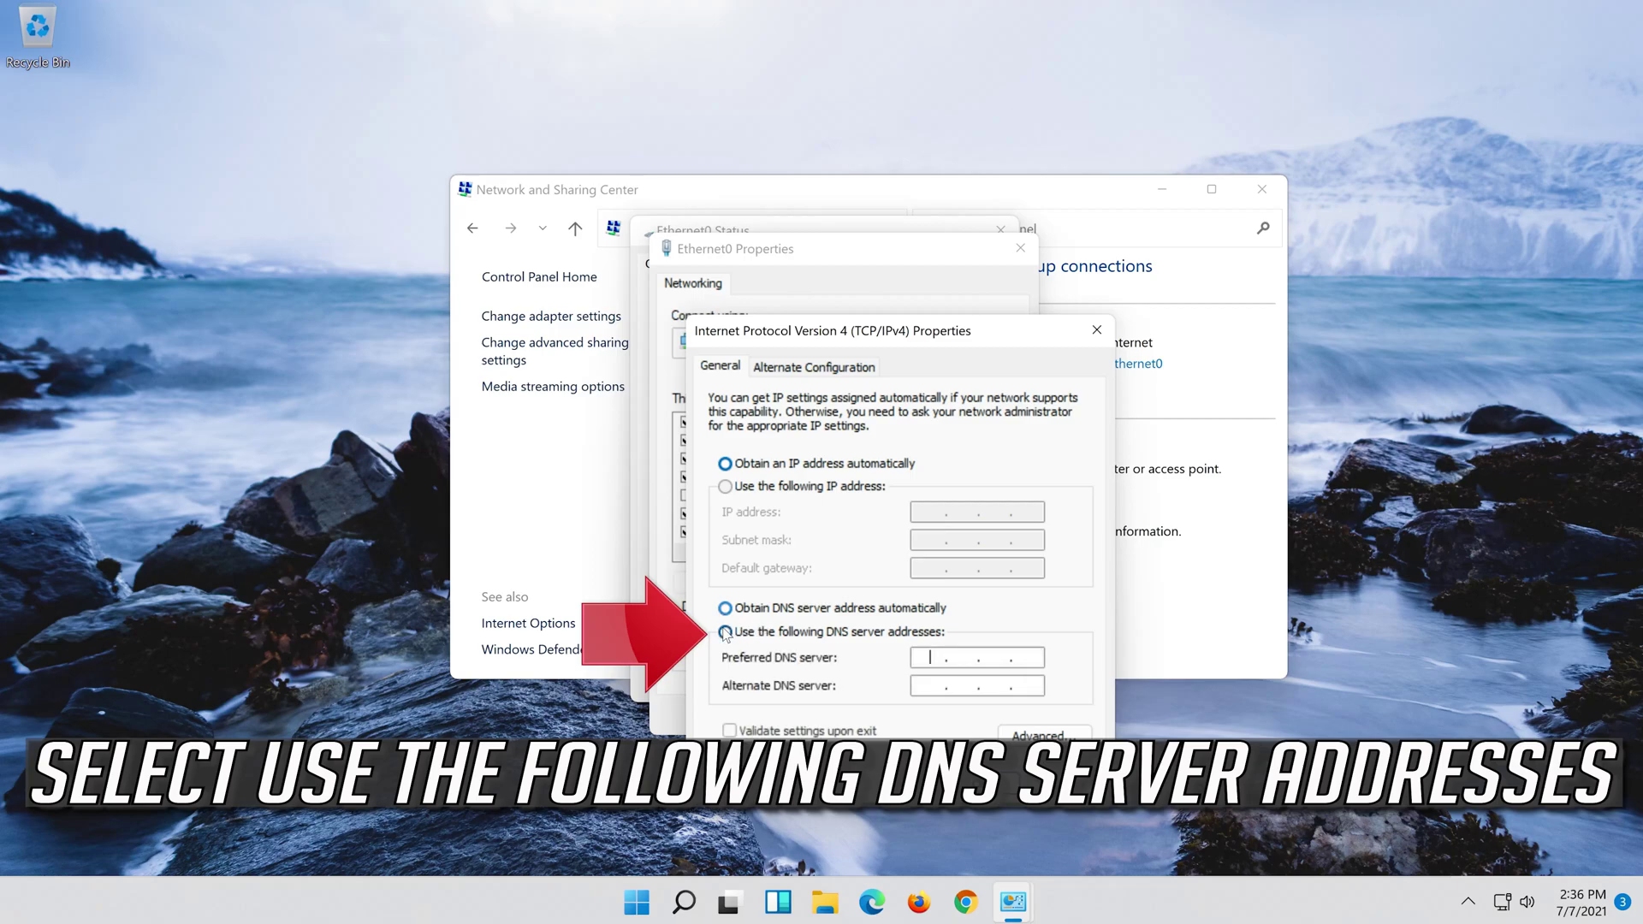
Enter 8.8.8.8 as the preferred DNS server and 8.8.4.4 as the alternate
{"action": "left_click", "coordinate": [935, 657]}
{"action": "type", "text": "8"}
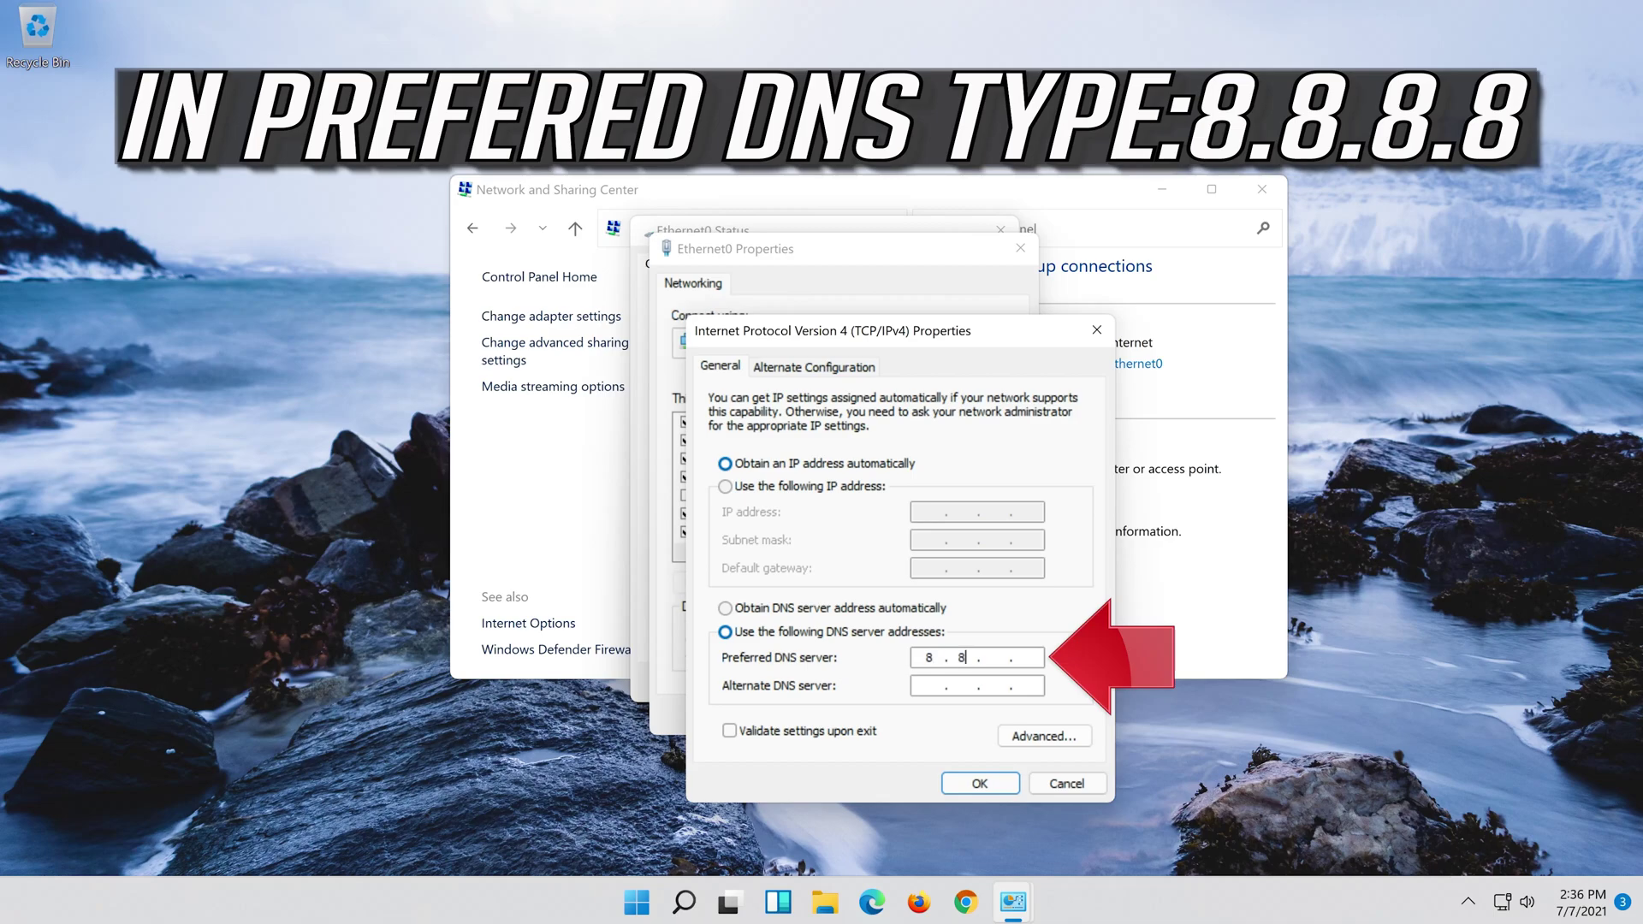
{"action": "type", "text": ".8.8."}
{"action": "left_click", "coordinate": [931, 686]}
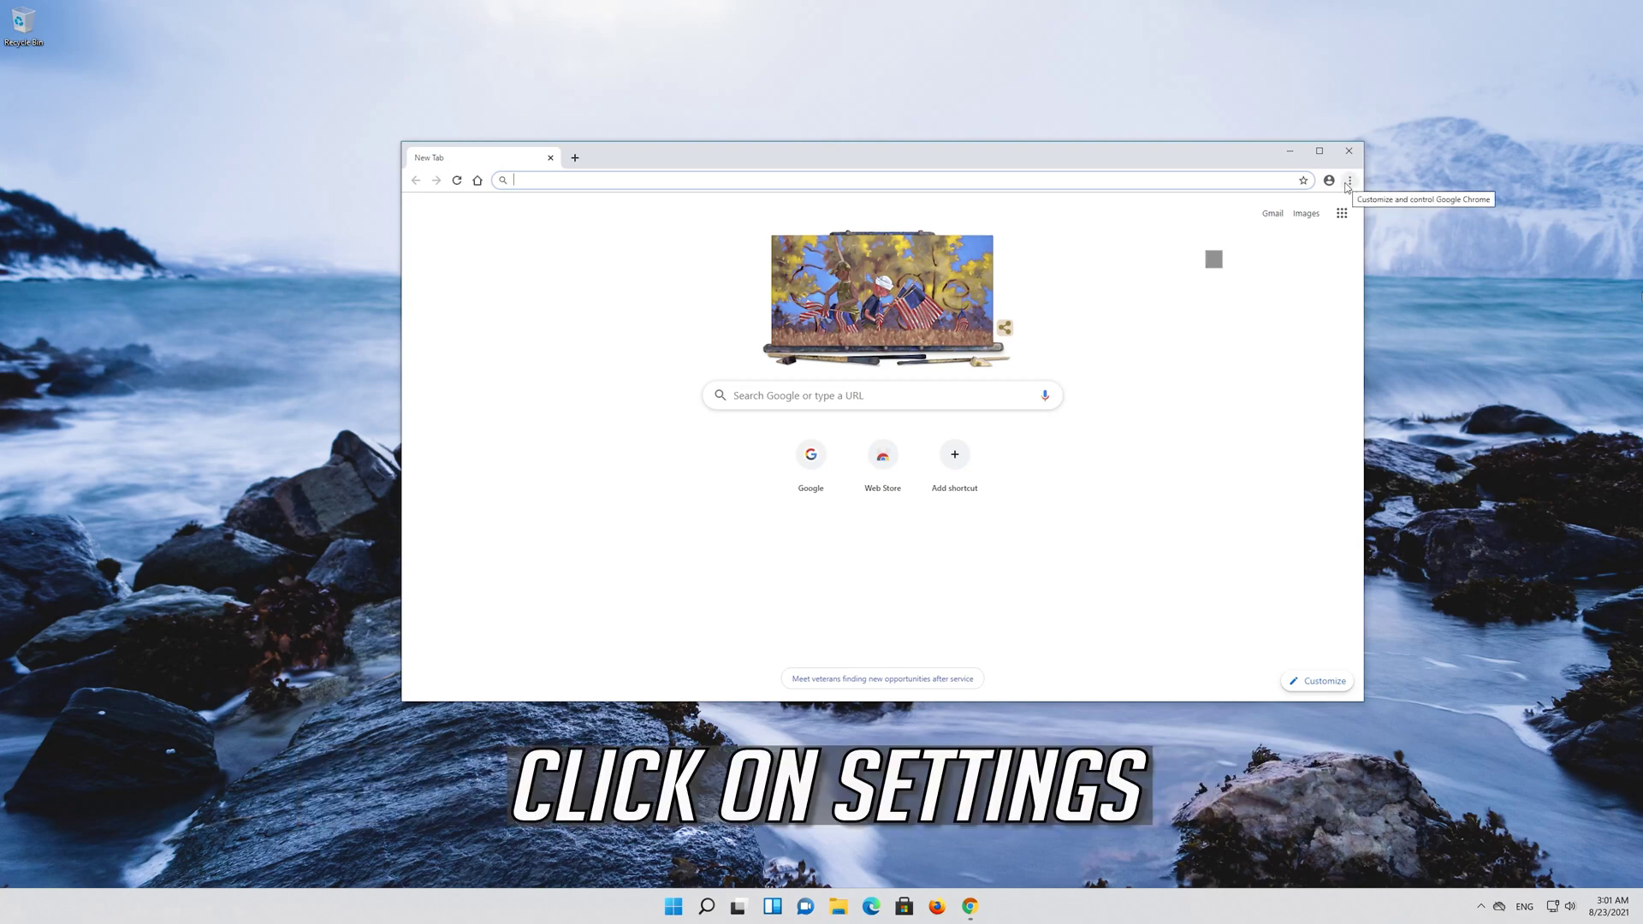
Open chrome://settings from Chrome's three-dot menu
{"action": "left_click", "coordinate": [1348, 183]}
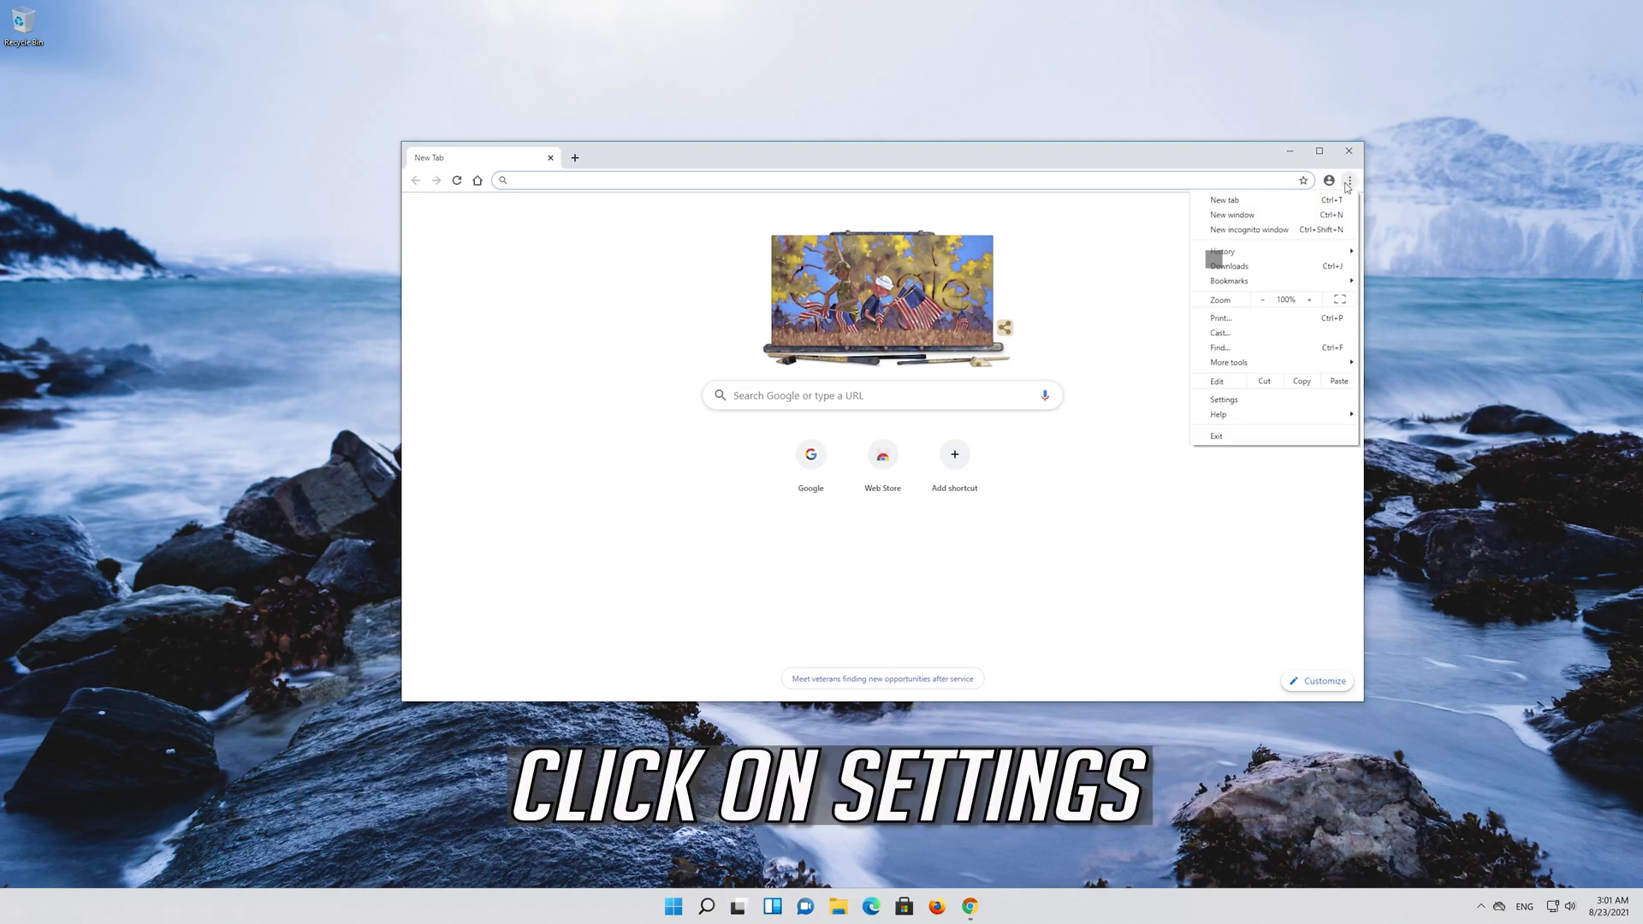
{"action": "left_click", "coordinate": [1275, 401]}
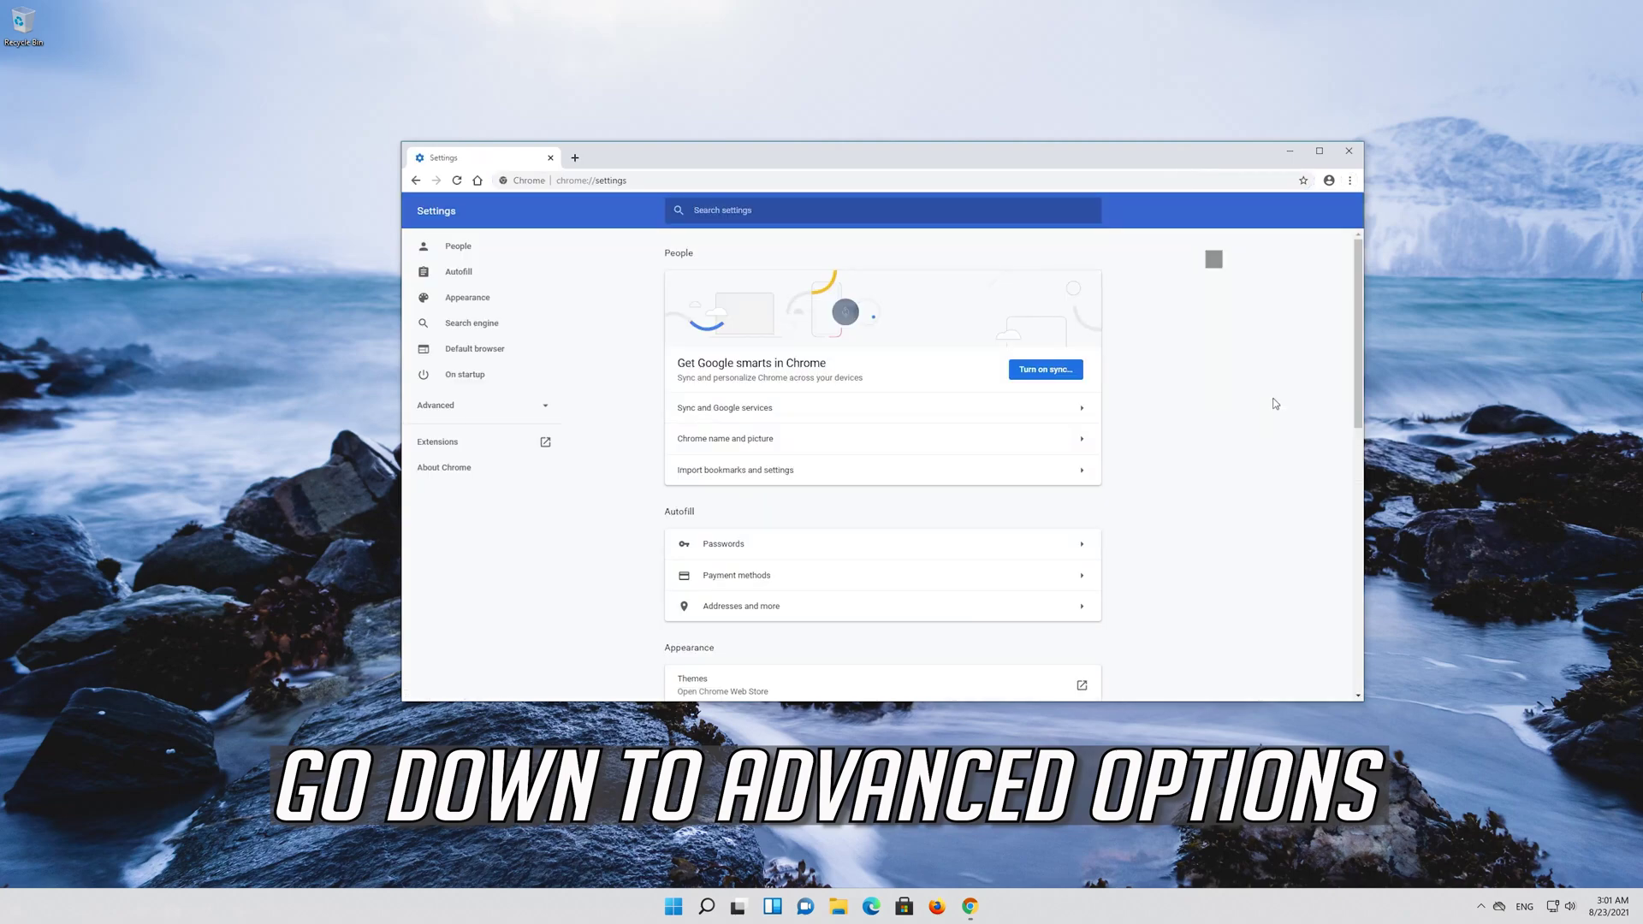
Expand Advanced at the bottom of Settings and bring up Clear browsing data
{"action": "scroll", "coordinate": [1016, 409], "scroll_direction": "down", "scroll_amount": 5}
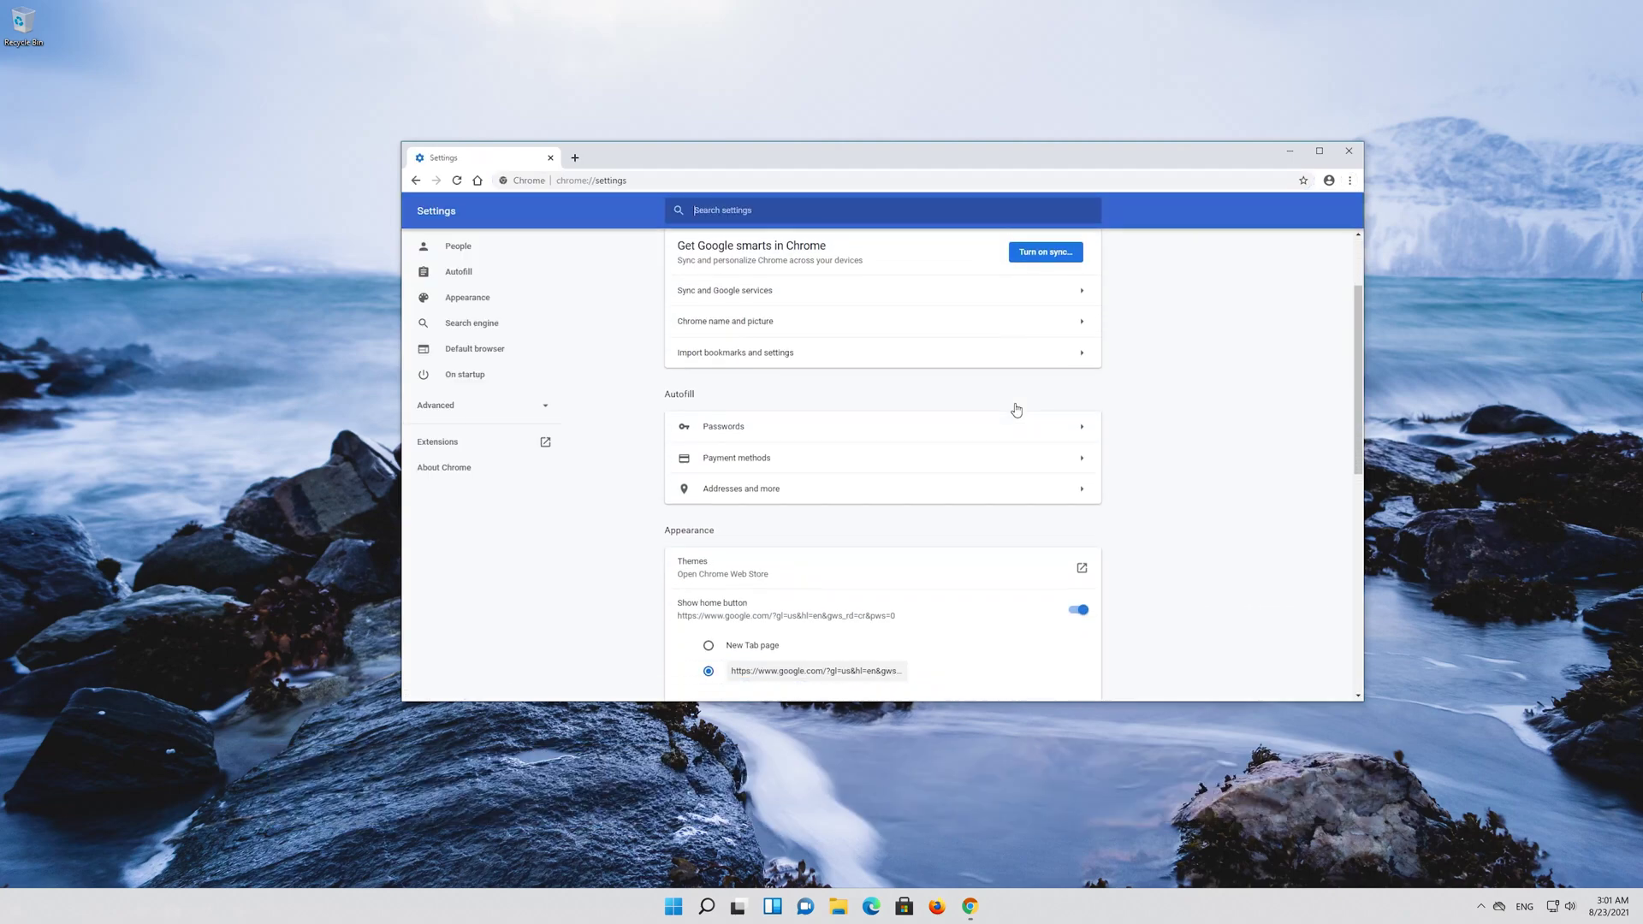
{"action": "scroll", "coordinate": [1016, 409], "scroll_direction": "down", "scroll_amount": 3}
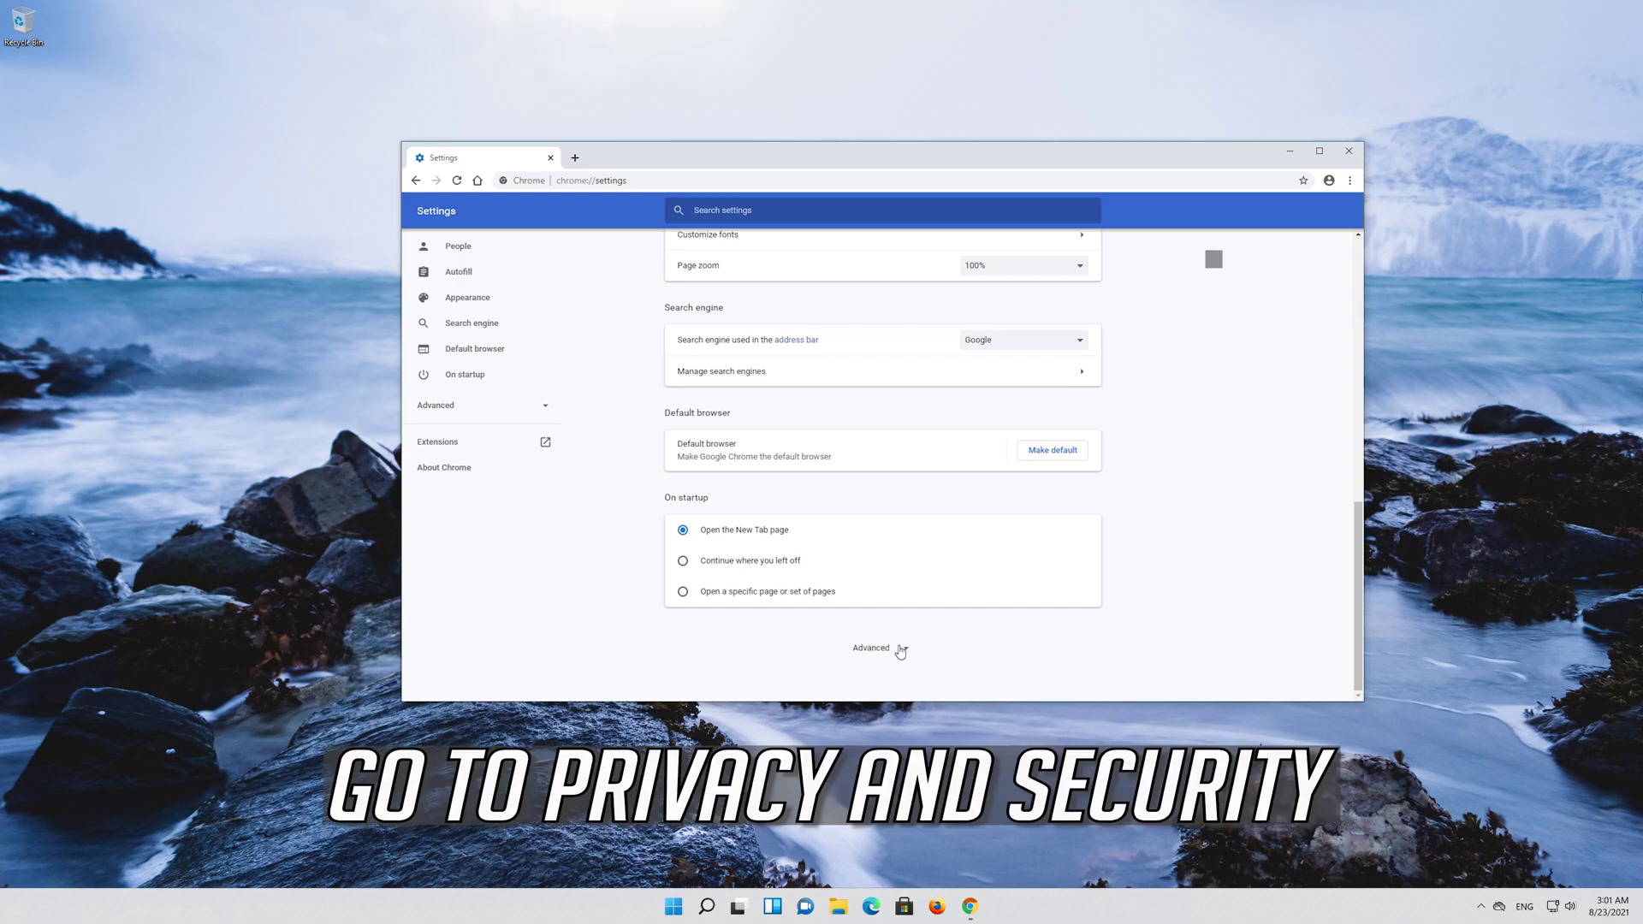
{"action": "left_click", "coordinate": [901, 651]}
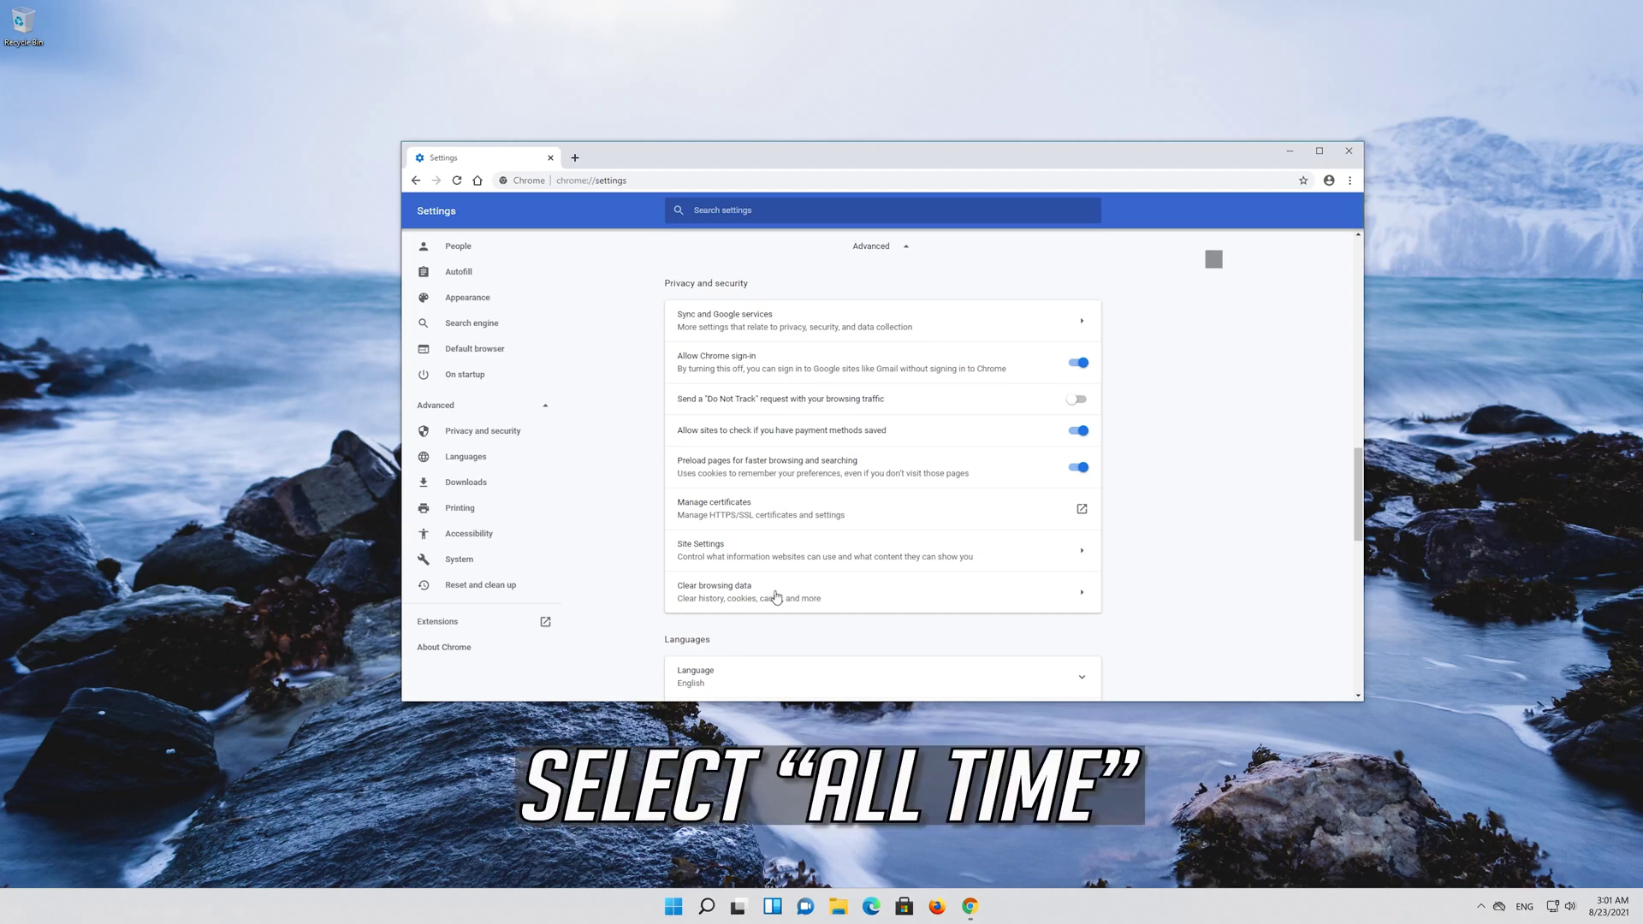
{"action": "left_click", "coordinate": [776, 596]}
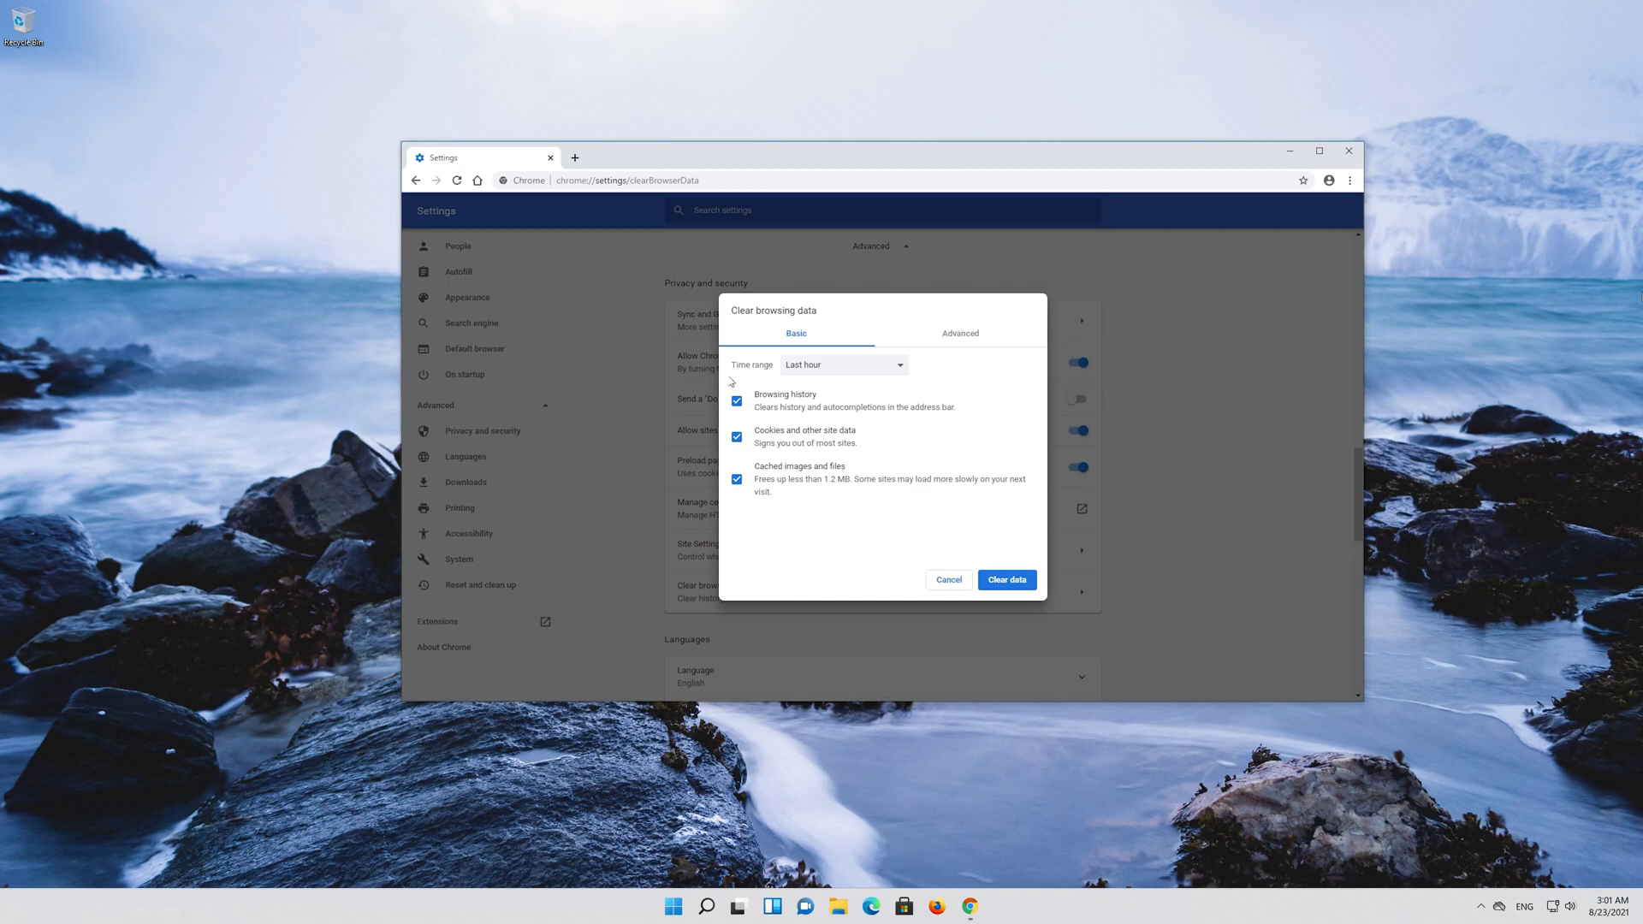
Set time range to All time on Basic and Advanced tabs, ticking Site Settings and Autofill form data
{"action": "left_click", "coordinate": [800, 375]}
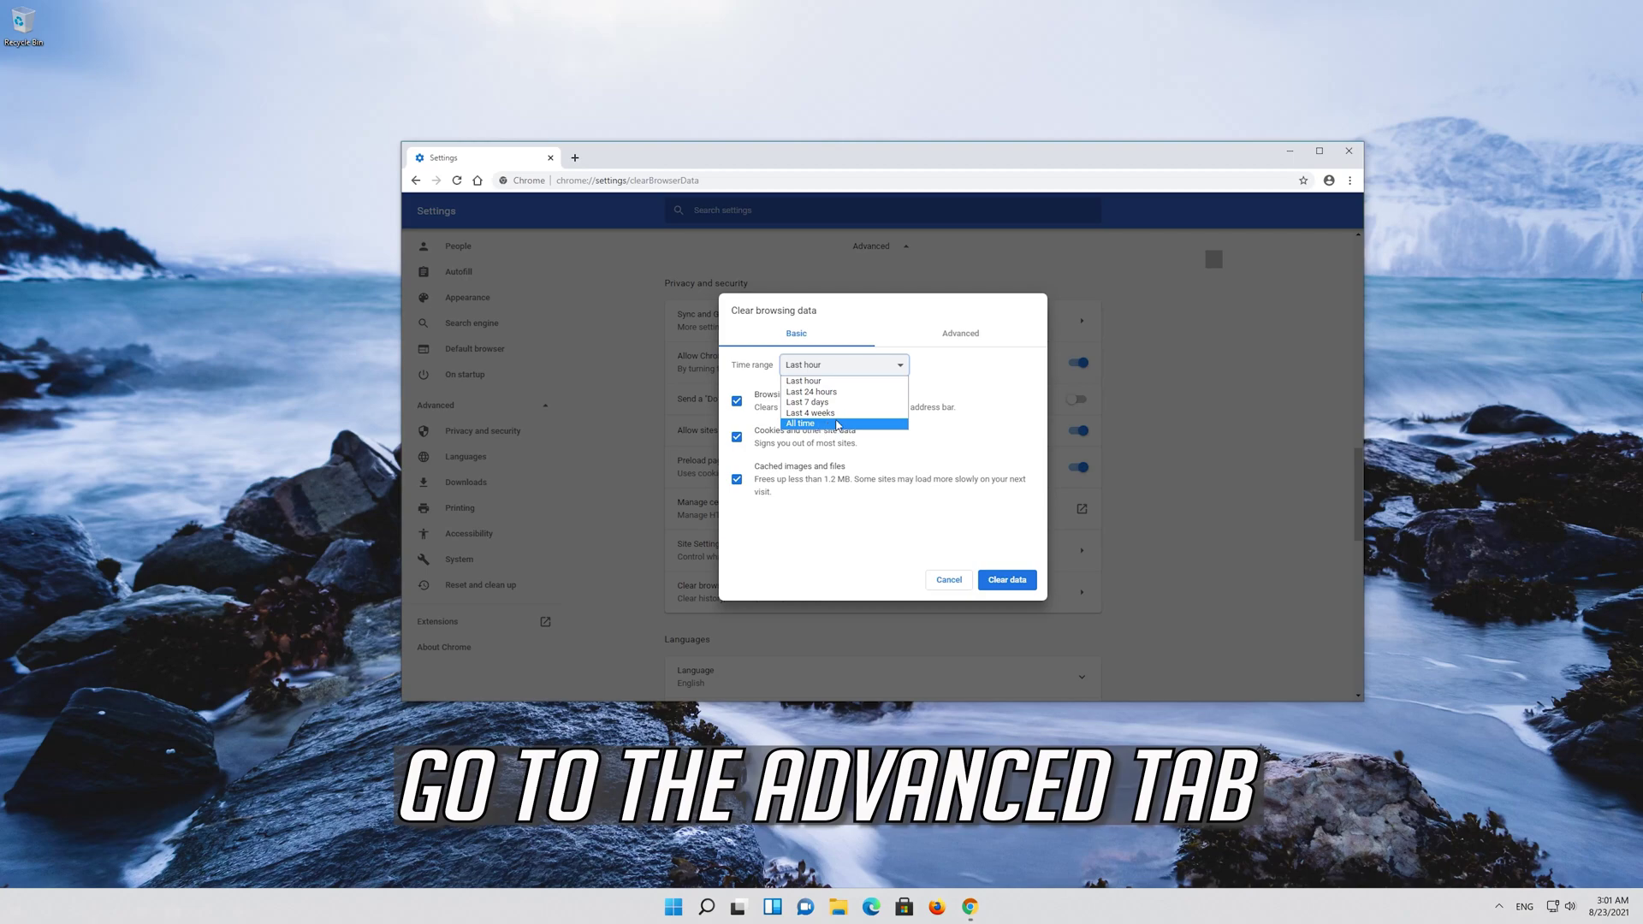
{"action": "left_click", "coordinate": [837, 425]}
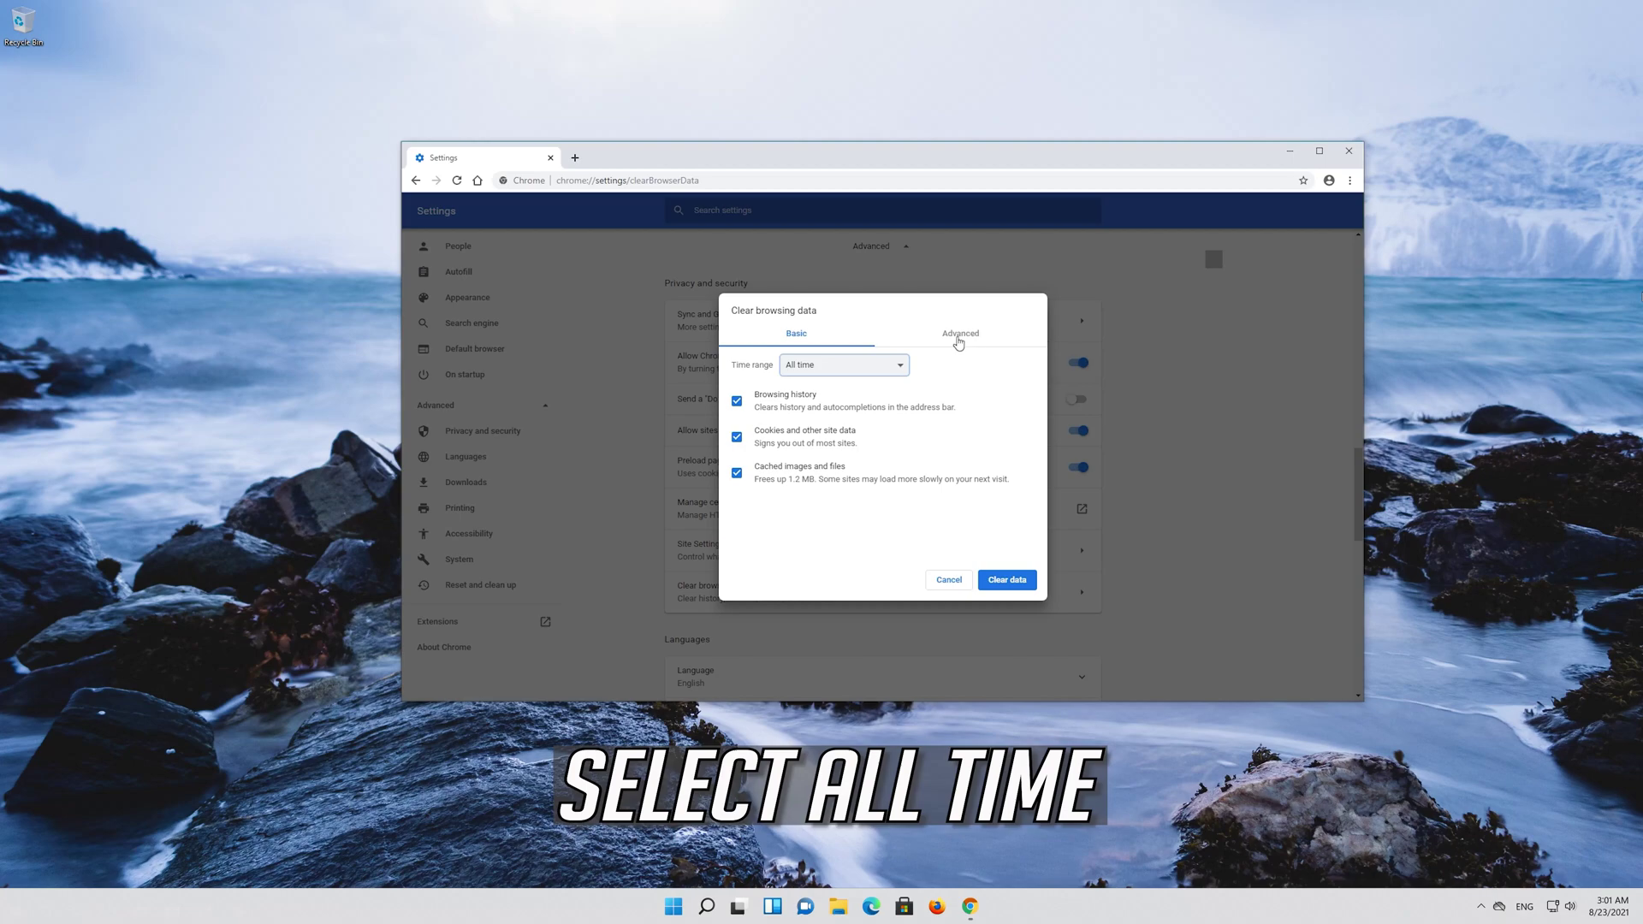
{"action": "left_click", "coordinate": [958, 343]}
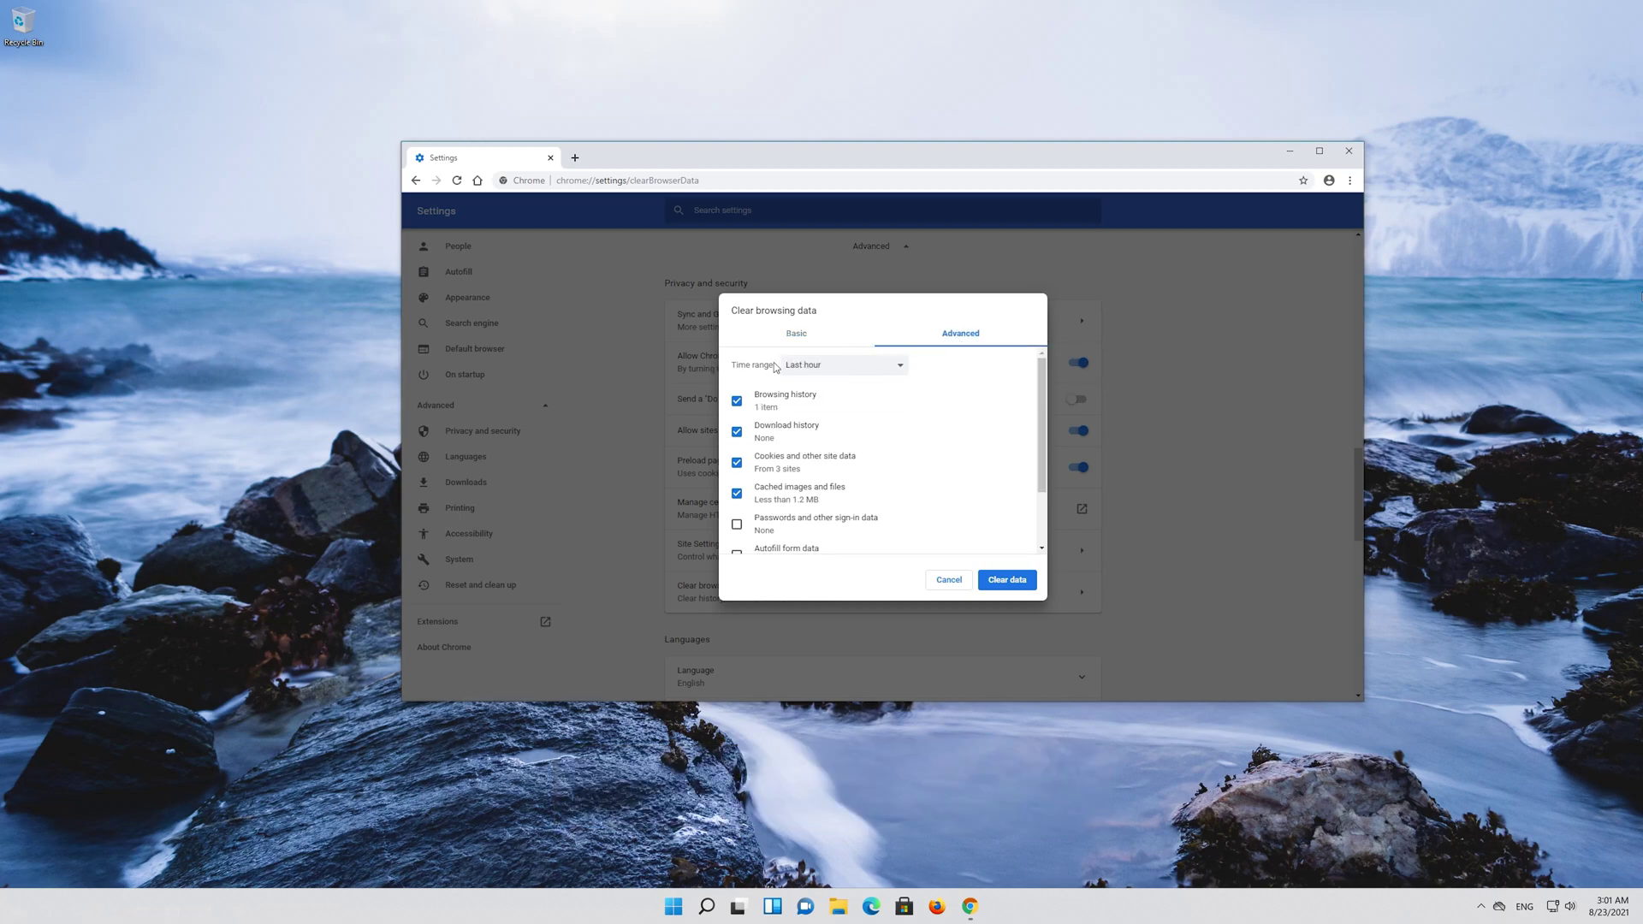
{"action": "left_click", "coordinate": [846, 366]}
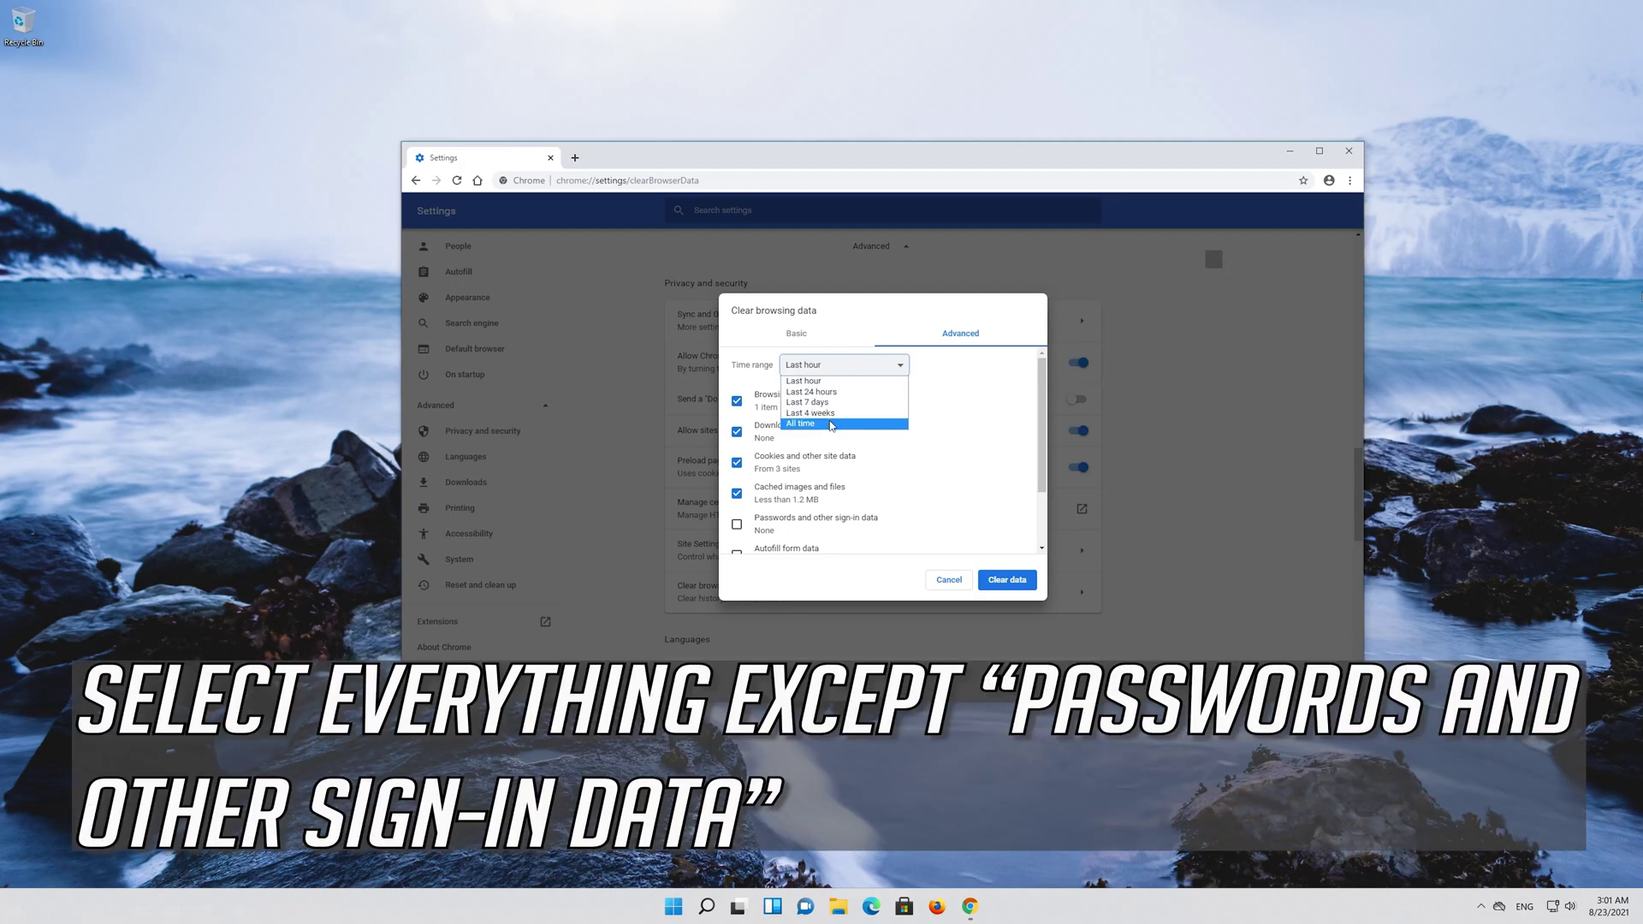
{"action": "left_click", "coordinate": [831, 426]}
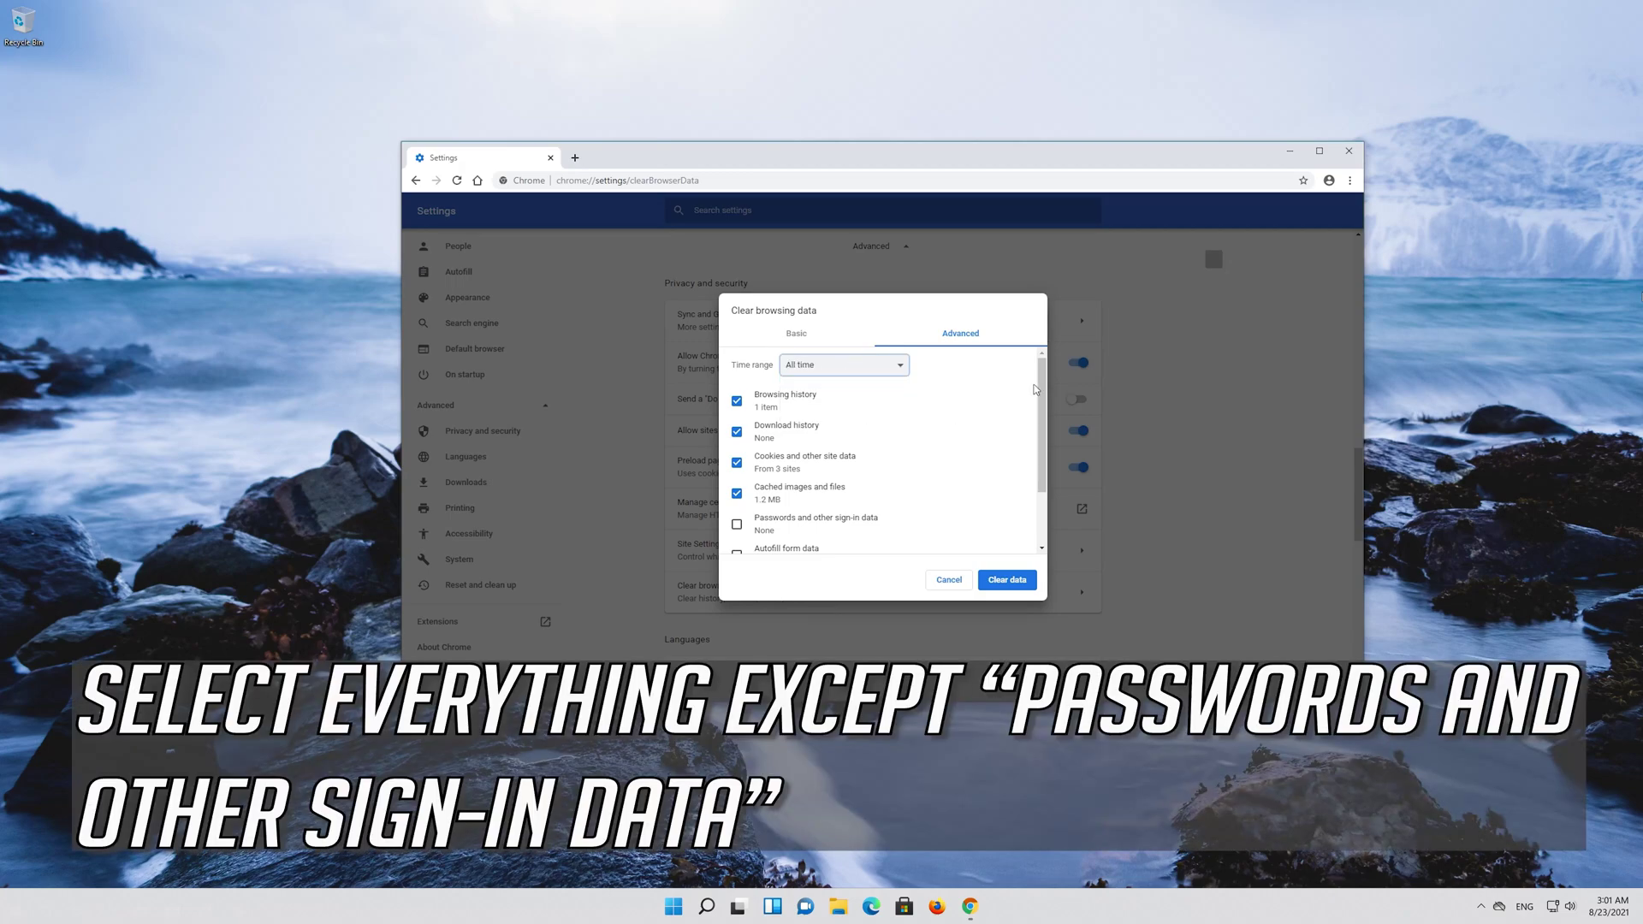
{"action": "scroll", "coordinate": [1045, 384], "scroll_direction": "down", "scroll_amount": 2}
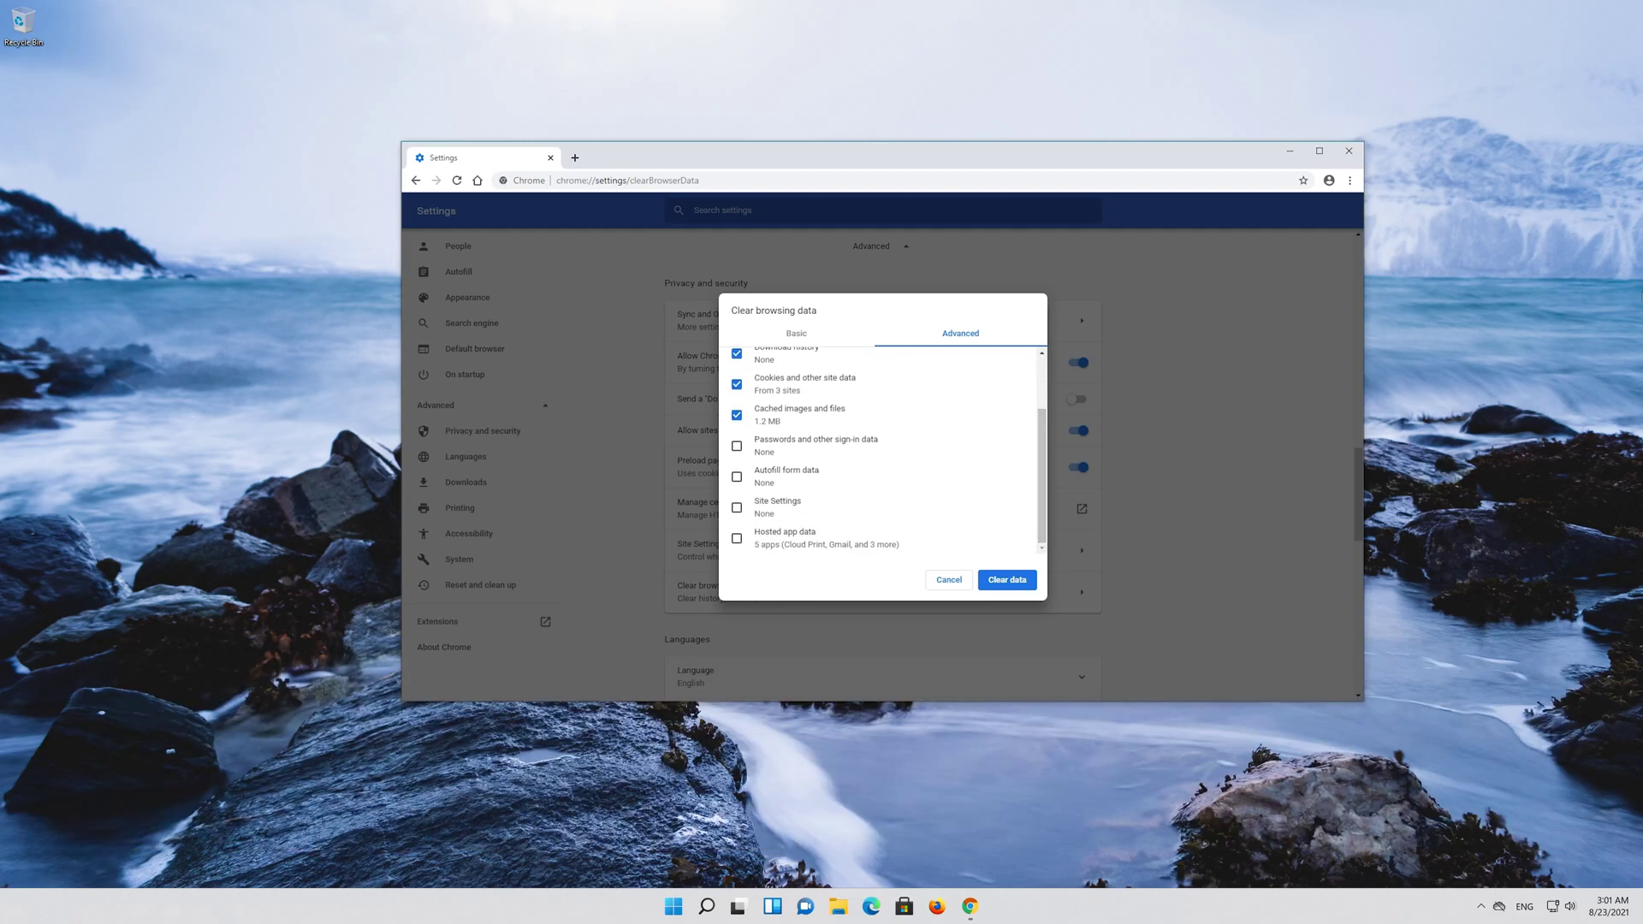
{"action": "left_click", "coordinate": [738, 510]}
{"action": "left_click", "coordinate": [737, 476]}
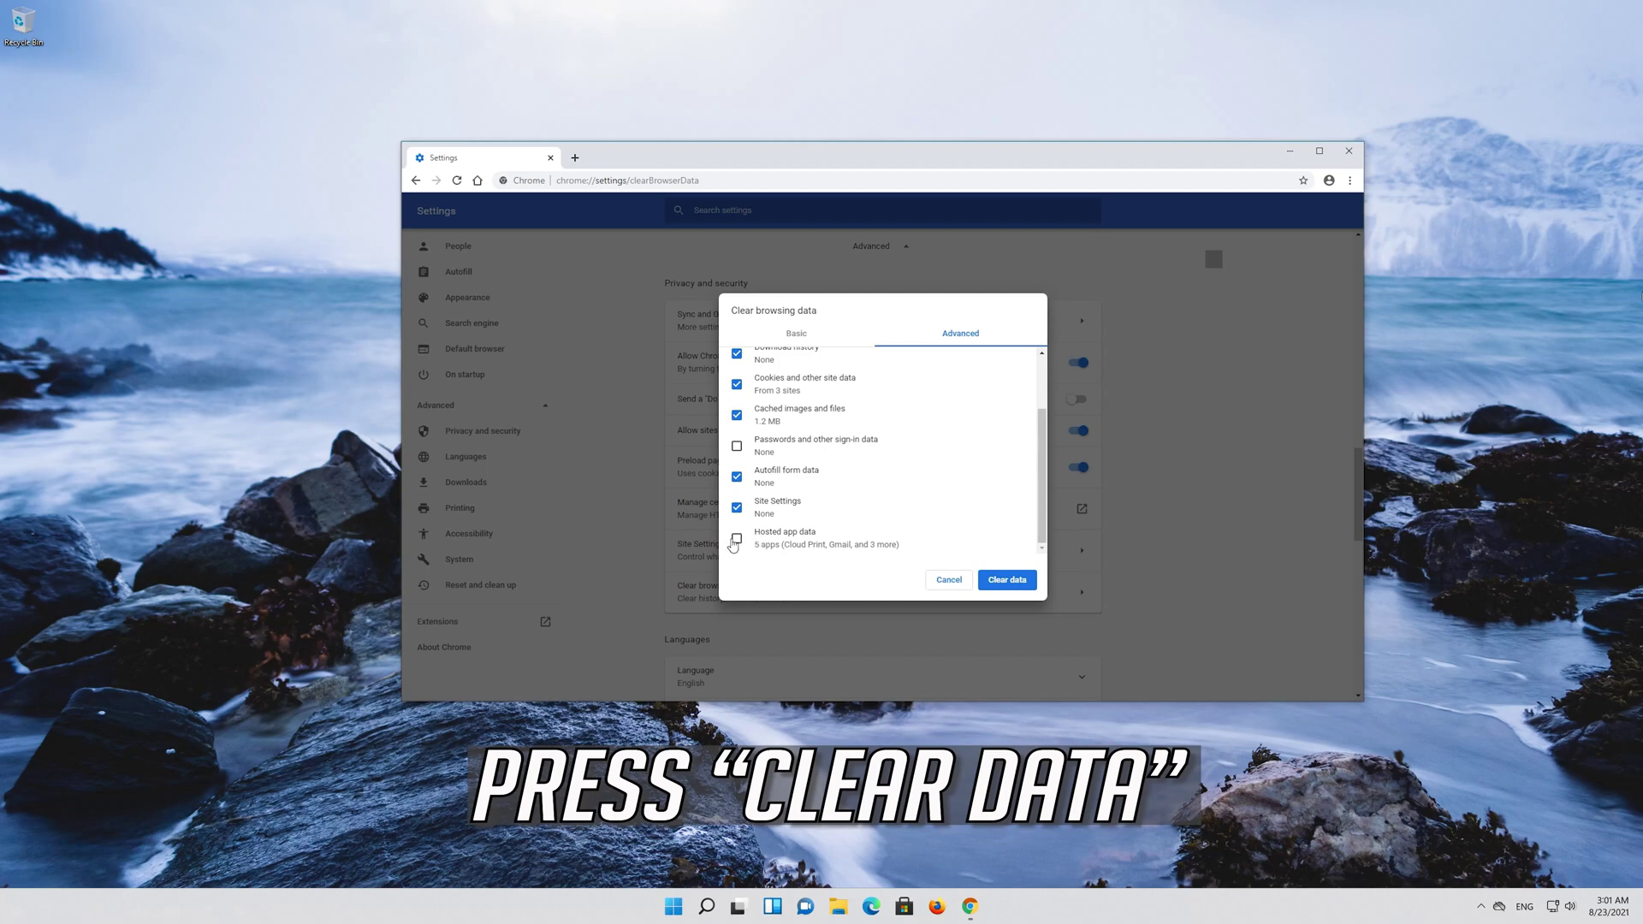
Tick Hosted app data, clear the all-time data, and scroll down to Reset and clean up
{"action": "left_click", "coordinate": [736, 539]}
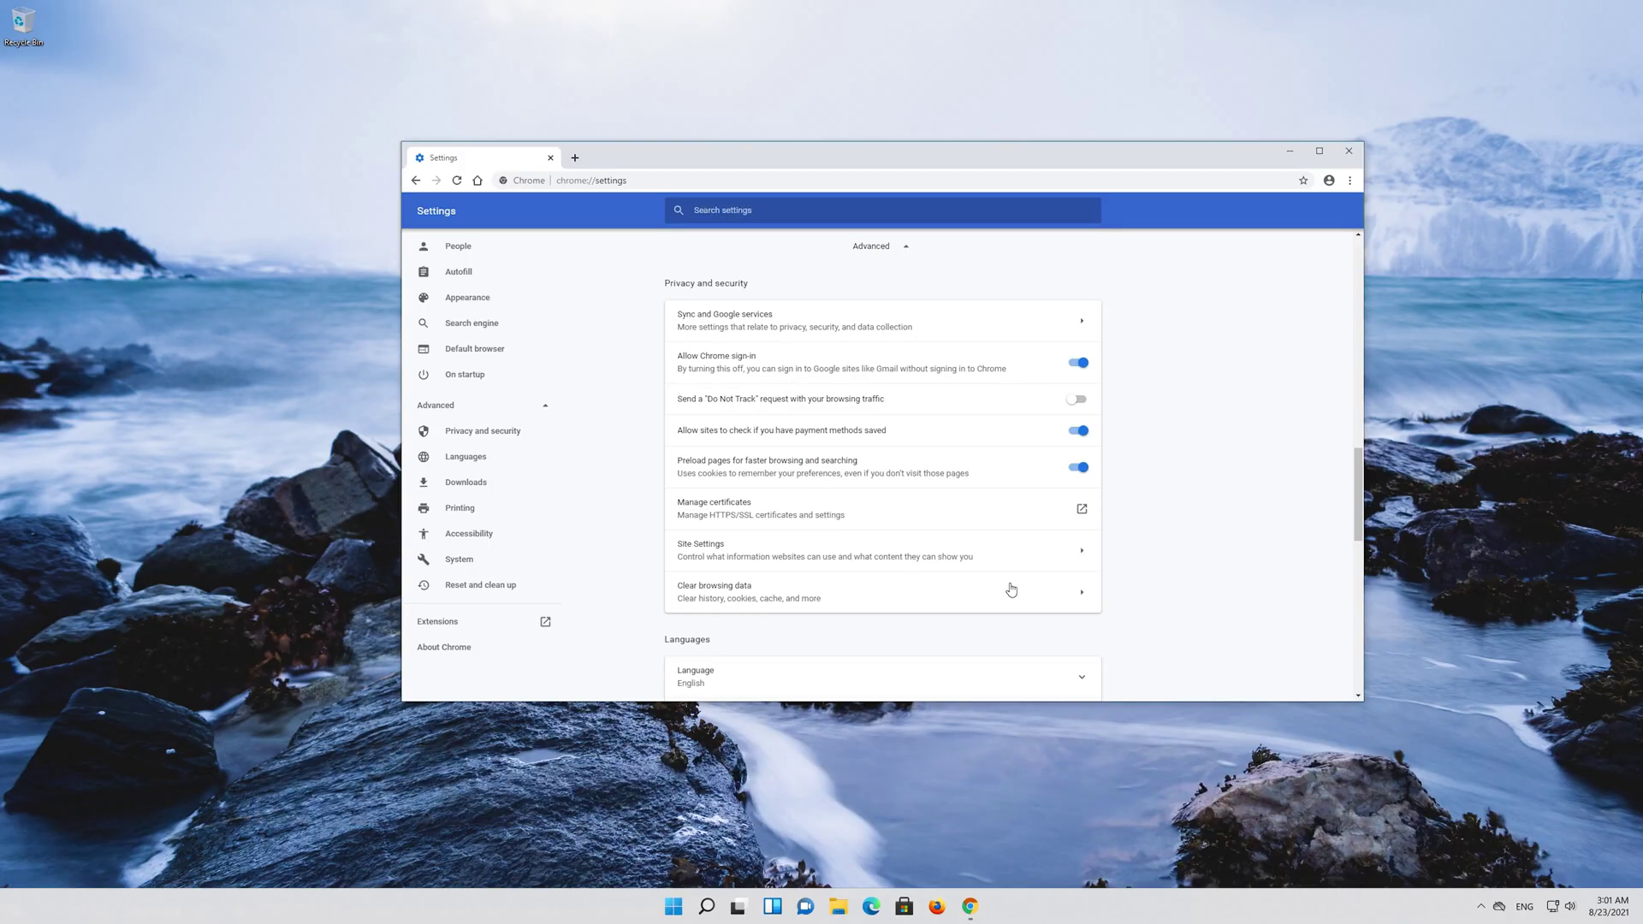
{"action": "scroll", "coordinate": [1011, 589], "scroll_direction": "down", "scroll_amount": 8}
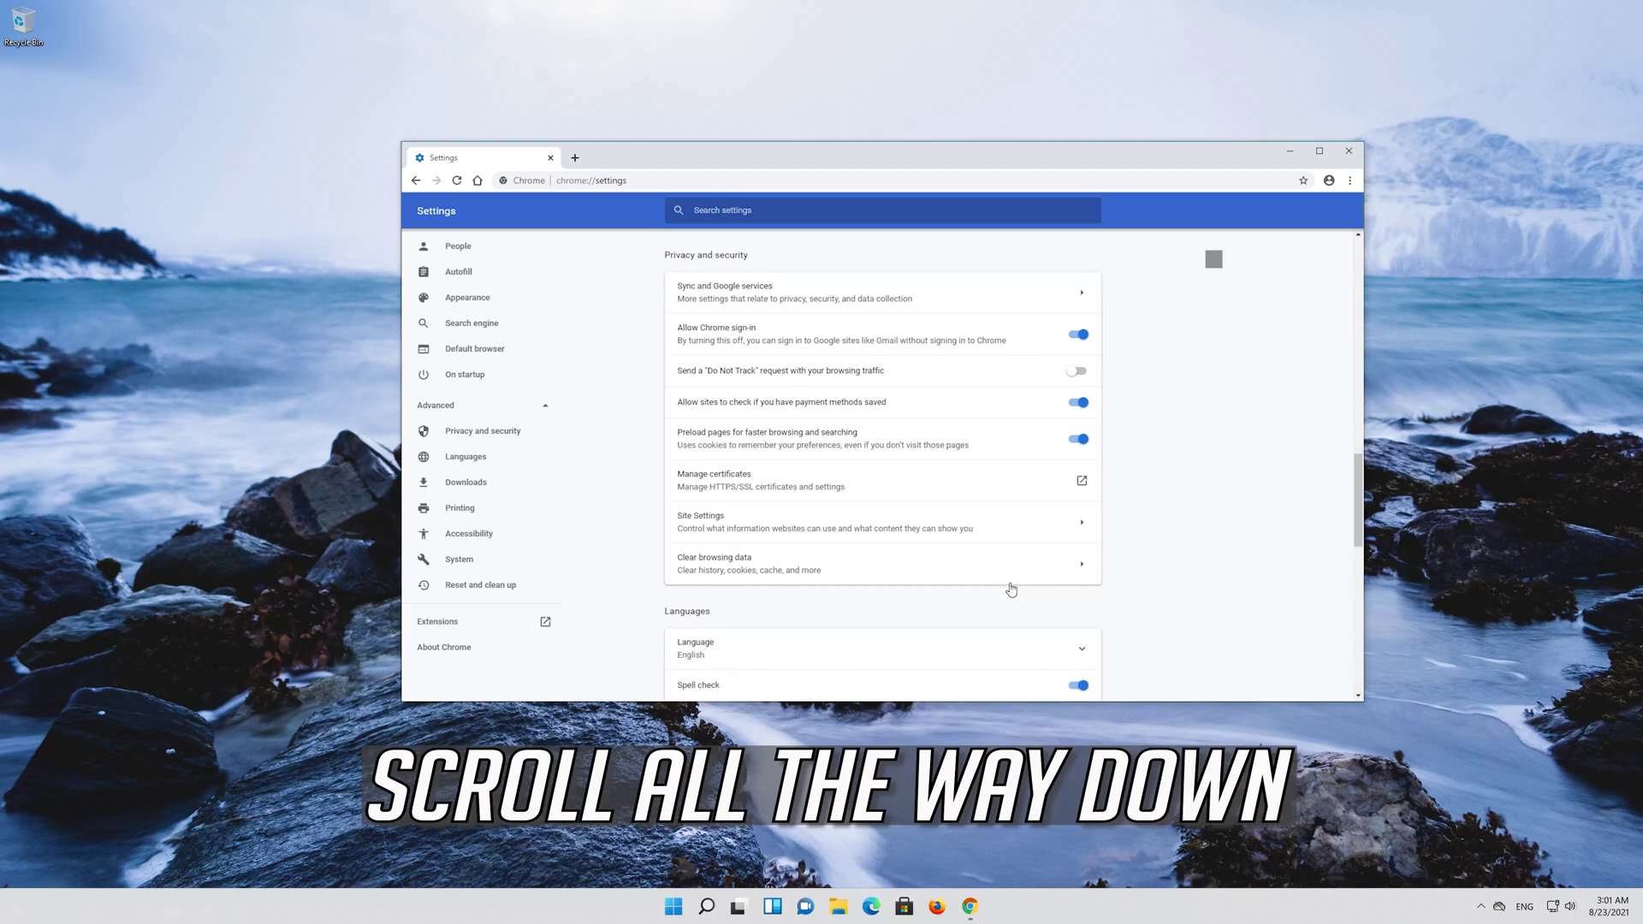
{"action": "scroll", "coordinate": [1010, 589], "scroll_direction": "down", "scroll_amount": 3}
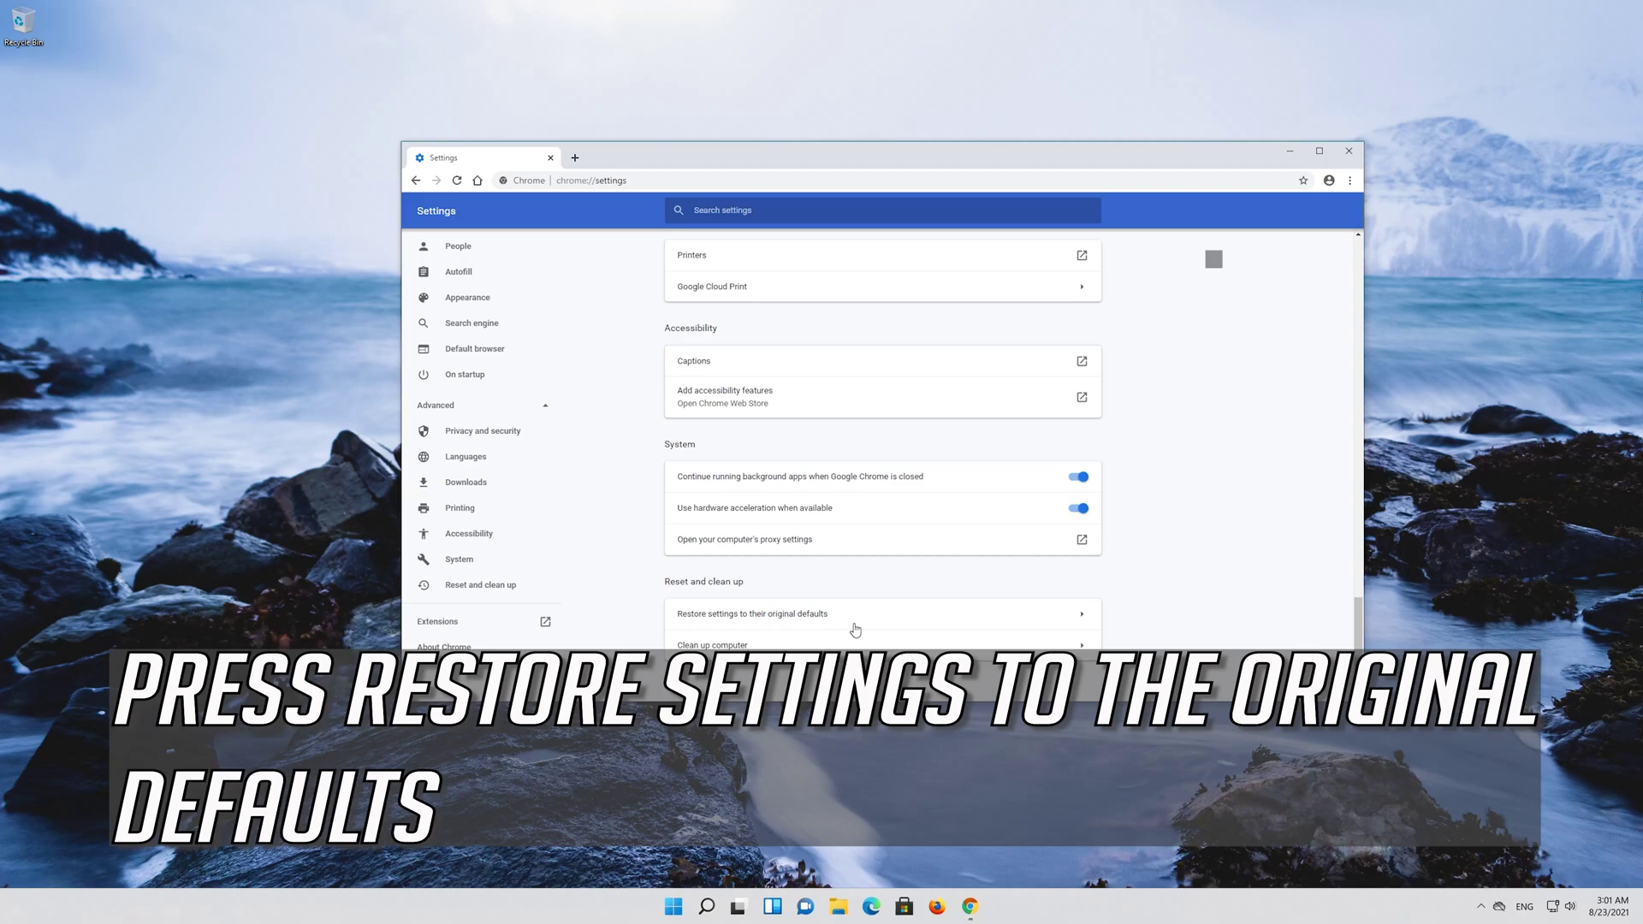
Choose 'Restore settings to their original defaults' and confirm with Reset settings
{"action": "left_click", "coordinate": [1025, 616]}
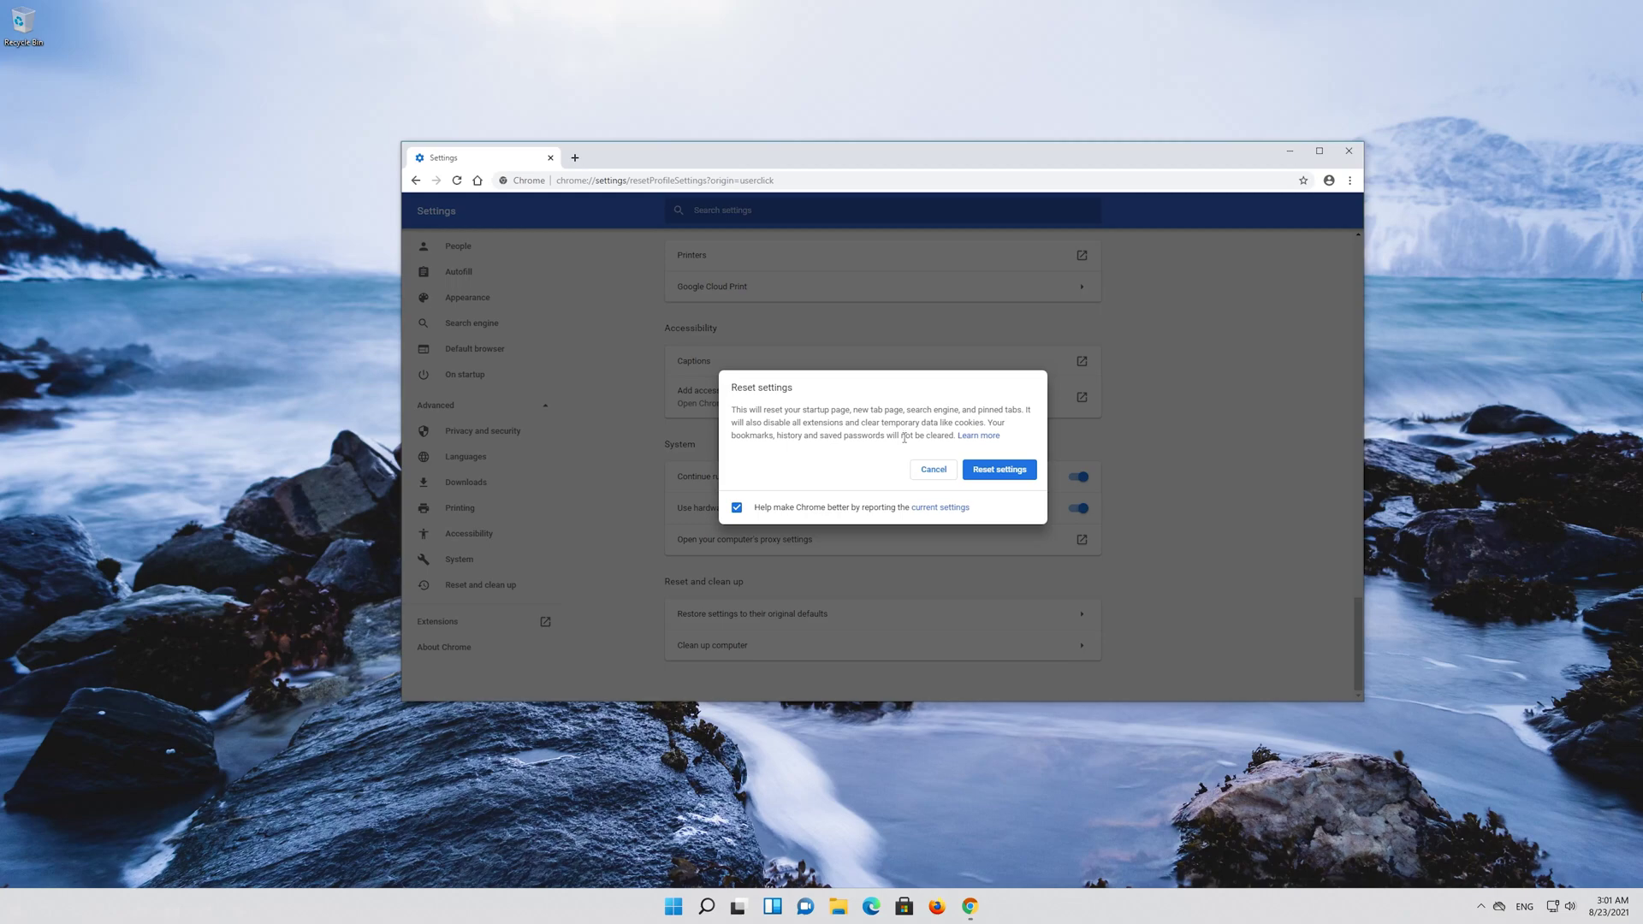
{"action": "left_click", "coordinate": [994, 473]}
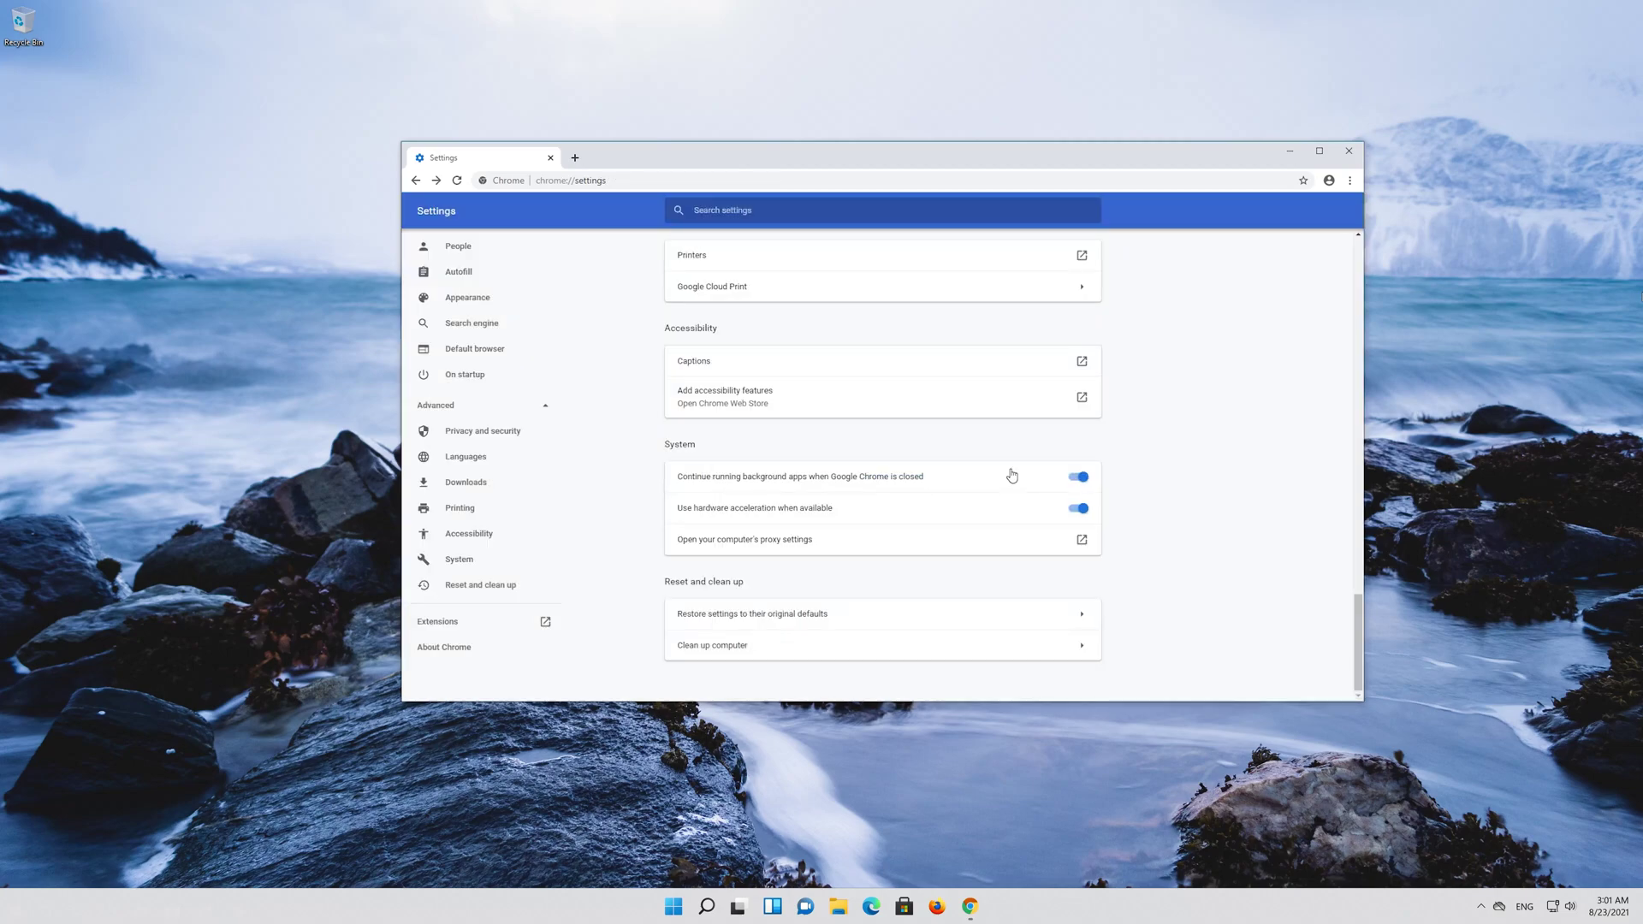